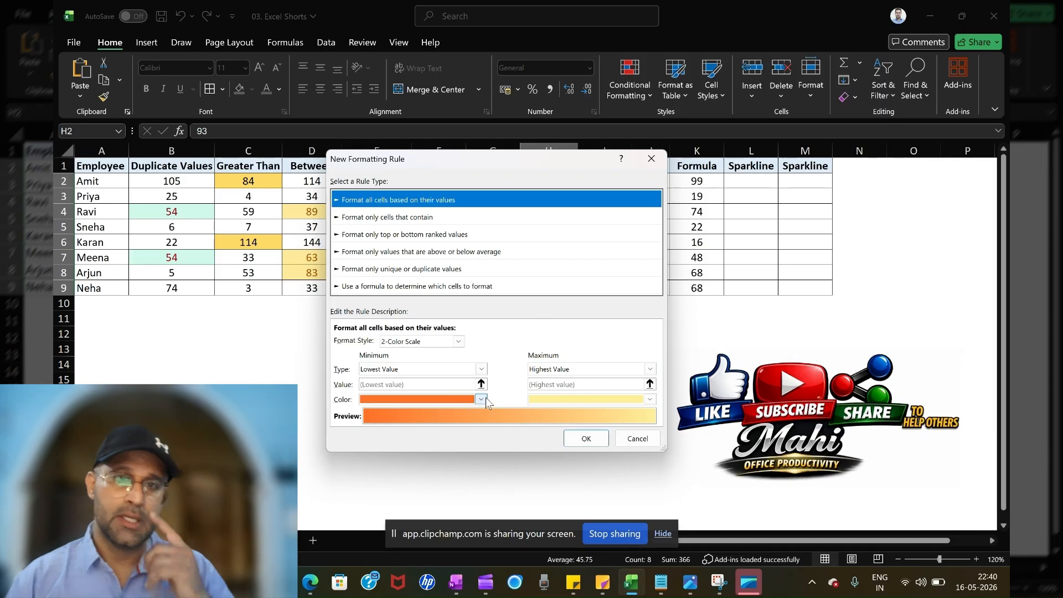
Set the two-color scale's minimum color to a lighter orange and apply the rule to the Color Scale column.
click(481, 399)
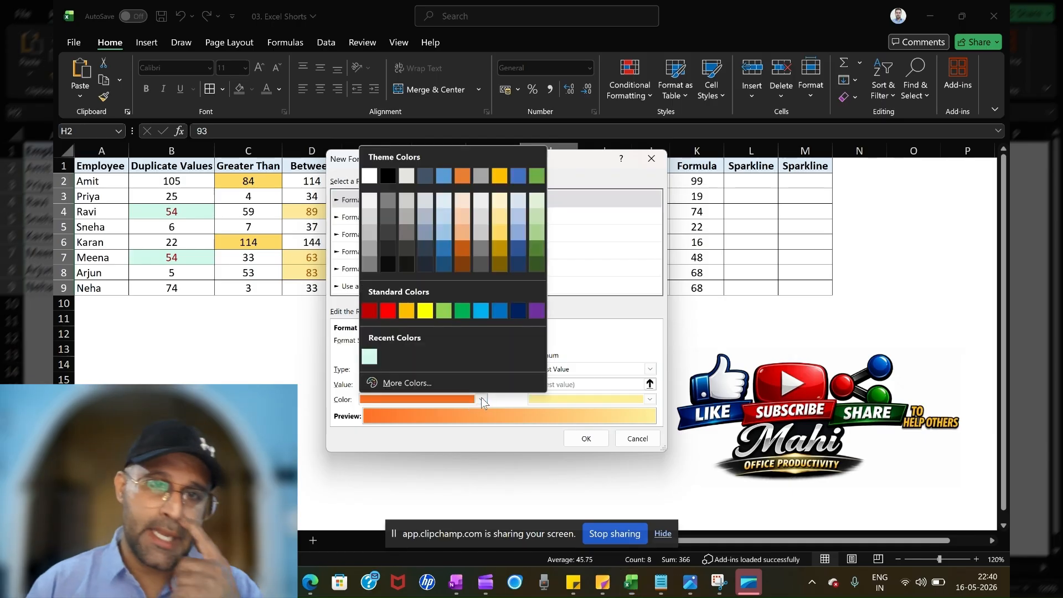
click(502, 217)
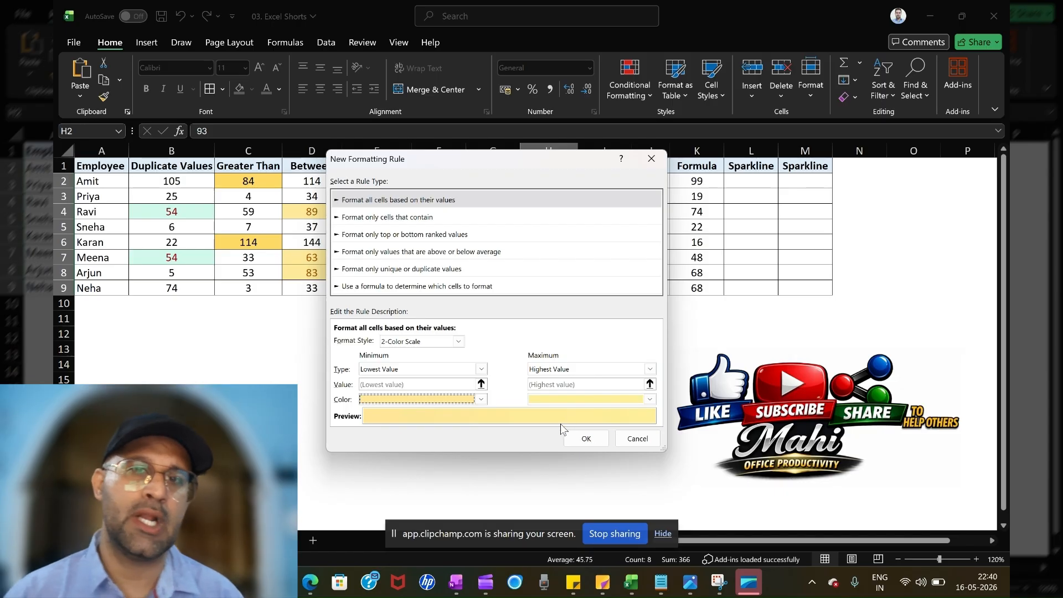
click(481, 400)
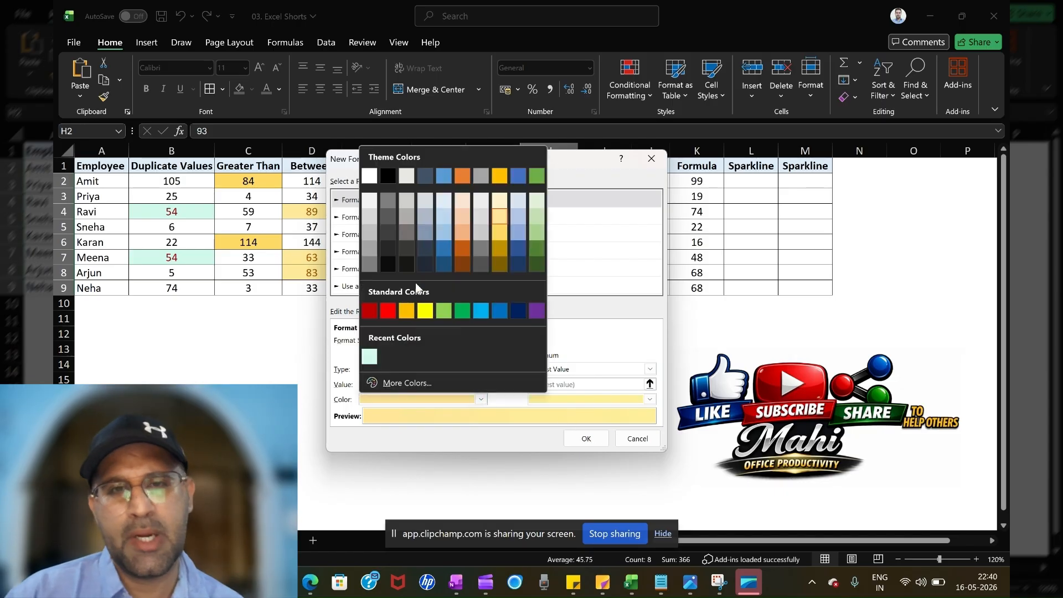
click(464, 239)
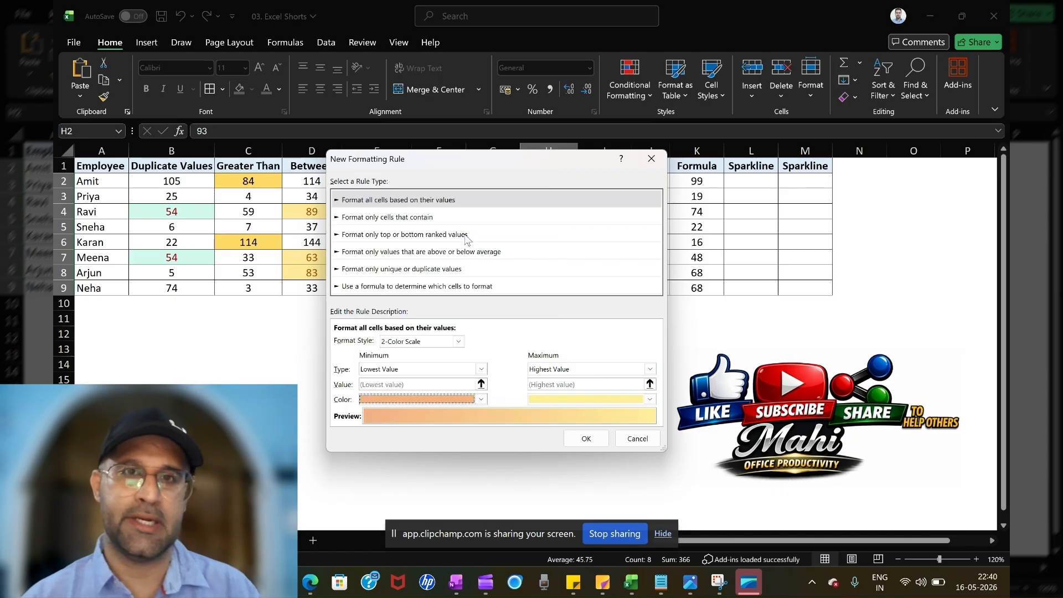
click(584, 440)
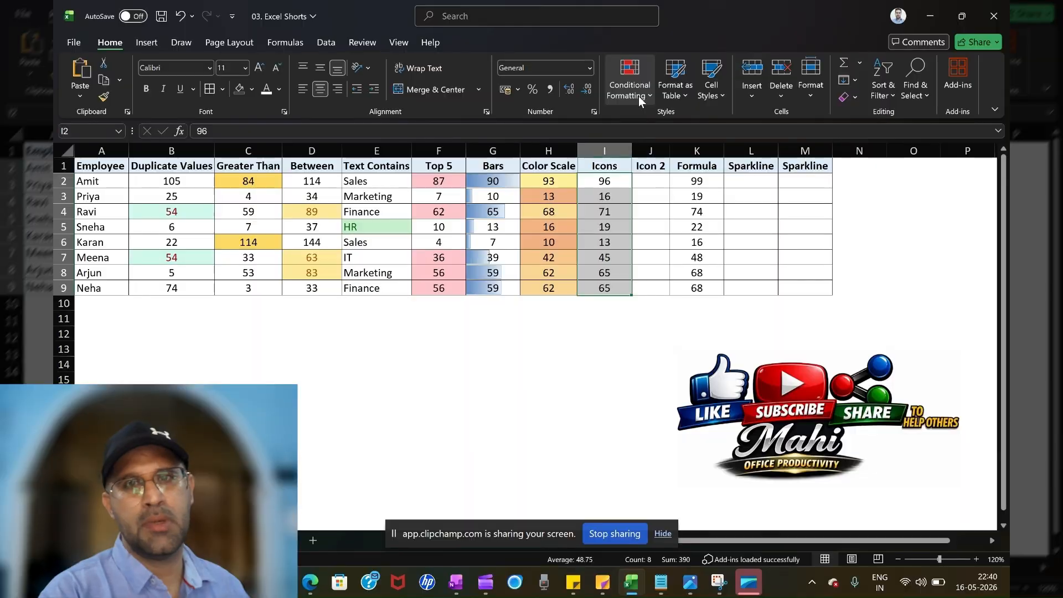
Apply the colored three-arrow directional icon set to I2:I9 in the Icons column.
click(638, 95)
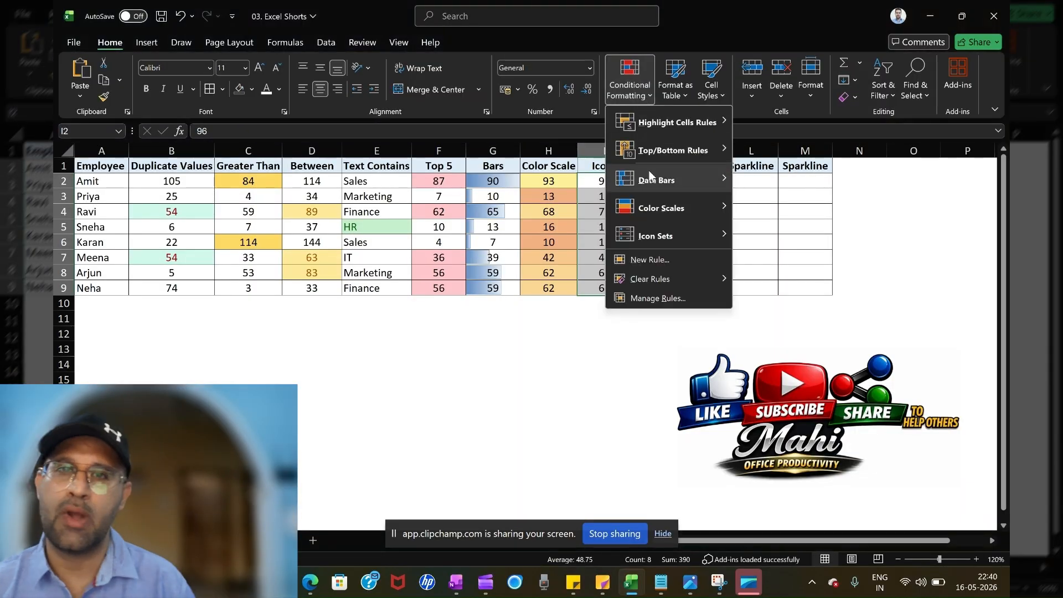
mouse_move(672, 235)
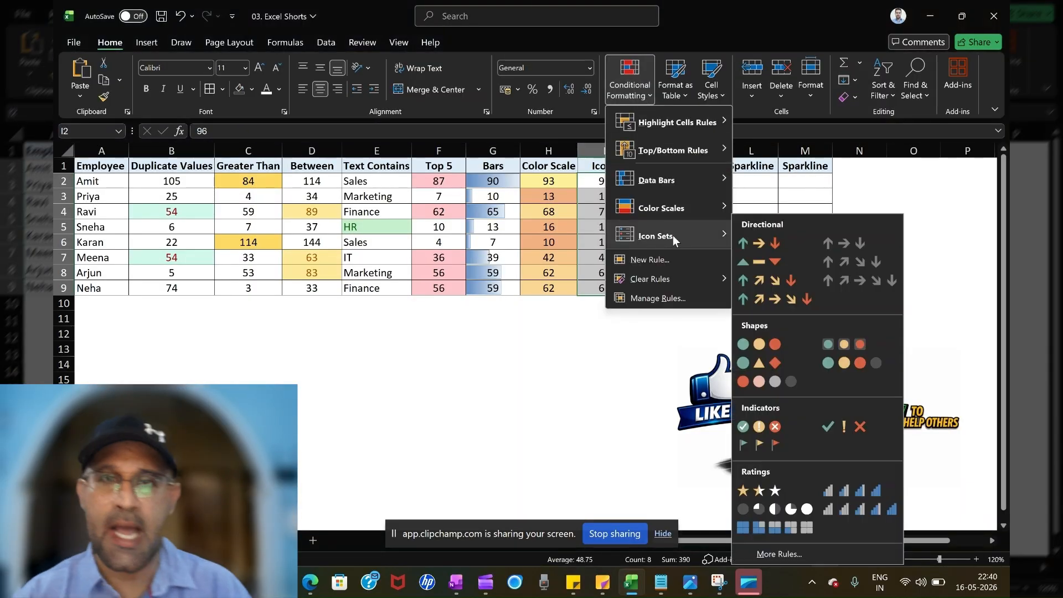
click(759, 245)
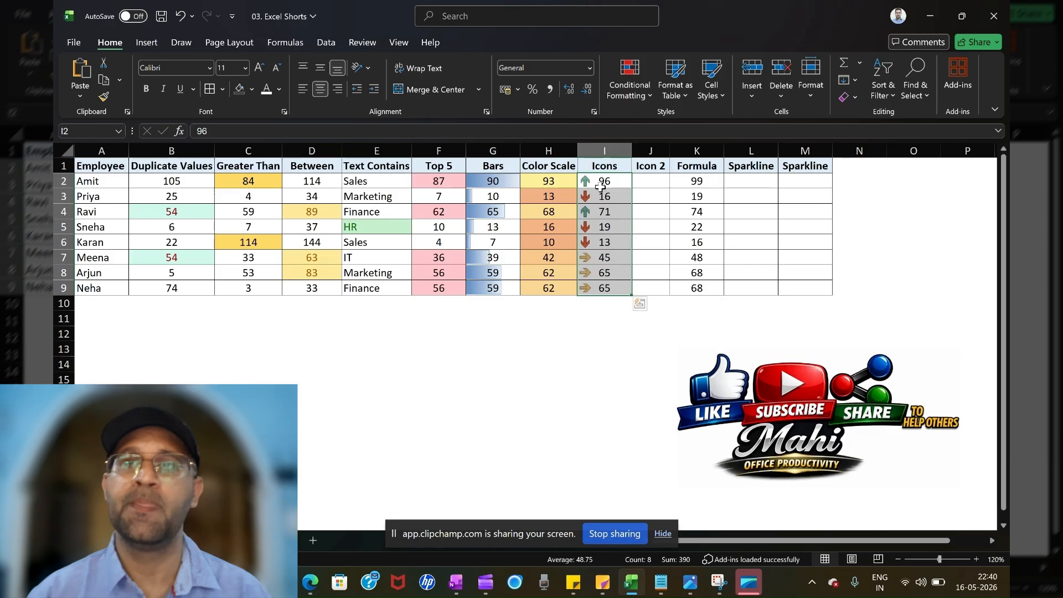
Start a custom icon set rule for I2:I9 using the circled cross, exclamation and check icons.
drag(604, 182, 605, 287)
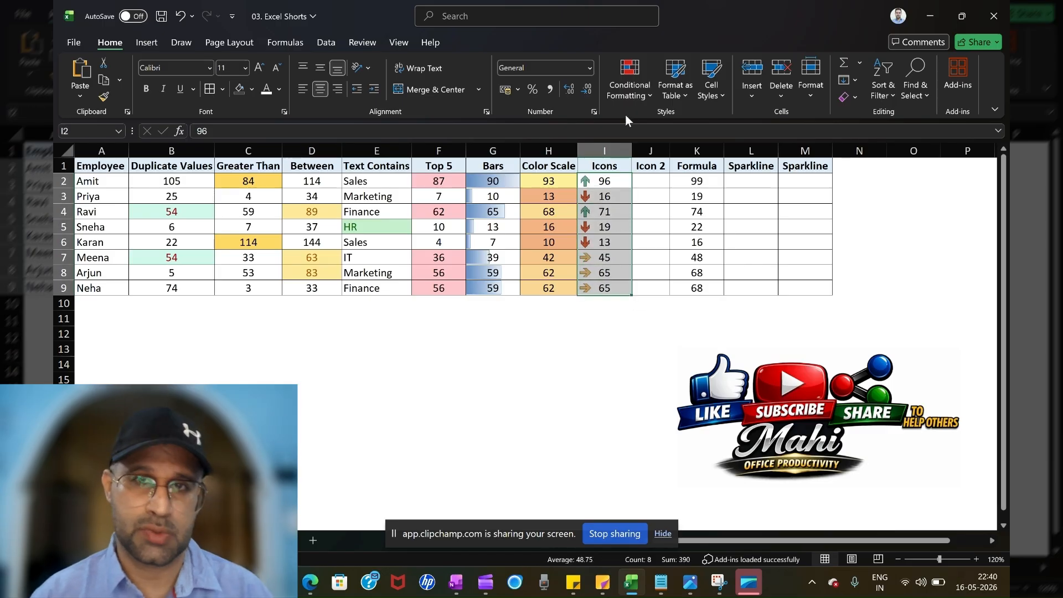
click(632, 96)
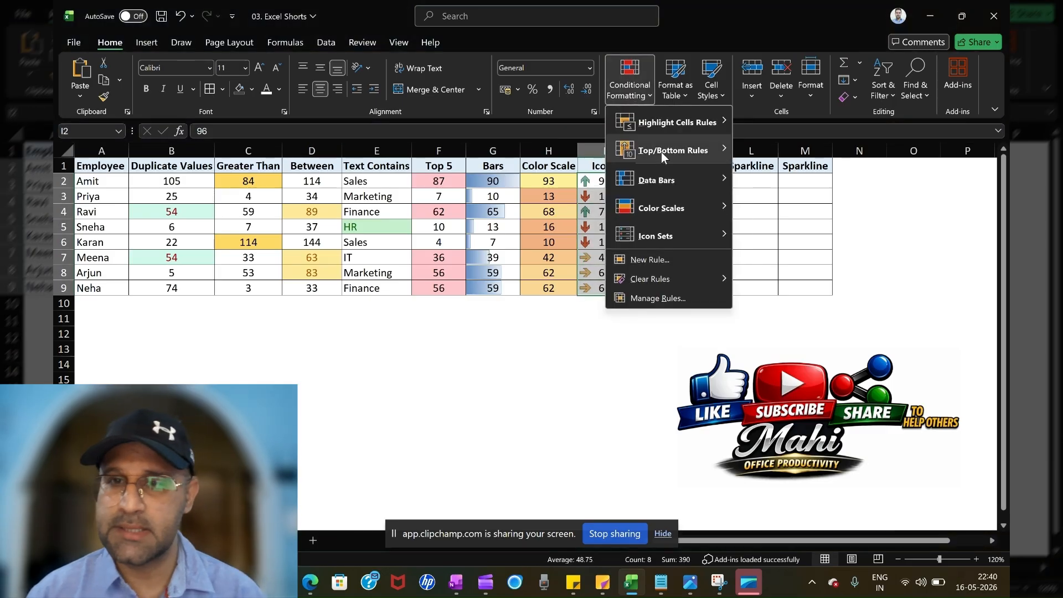
mouse_move(683, 231)
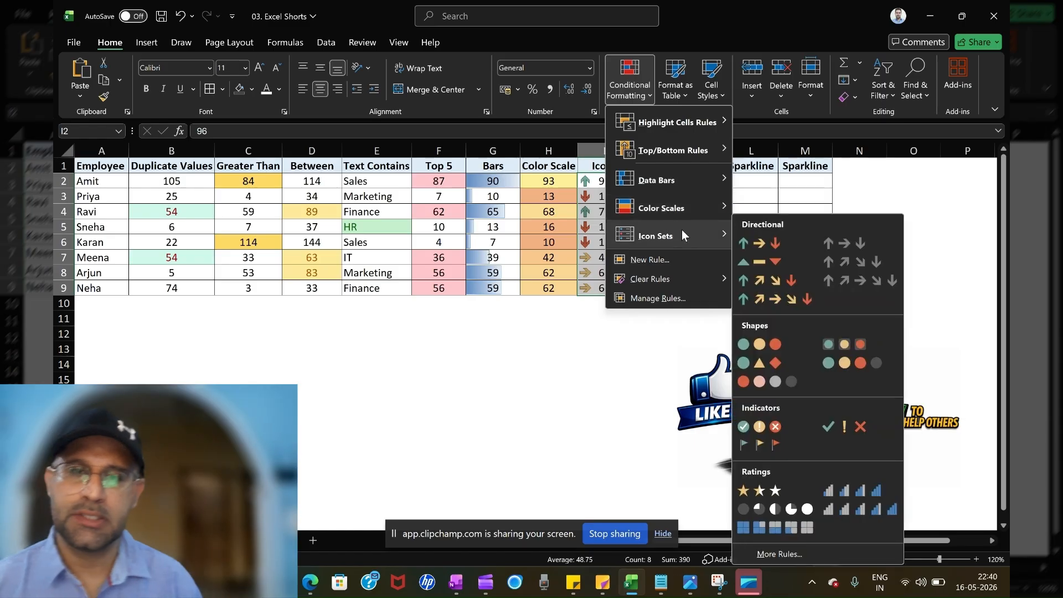
click(778, 554)
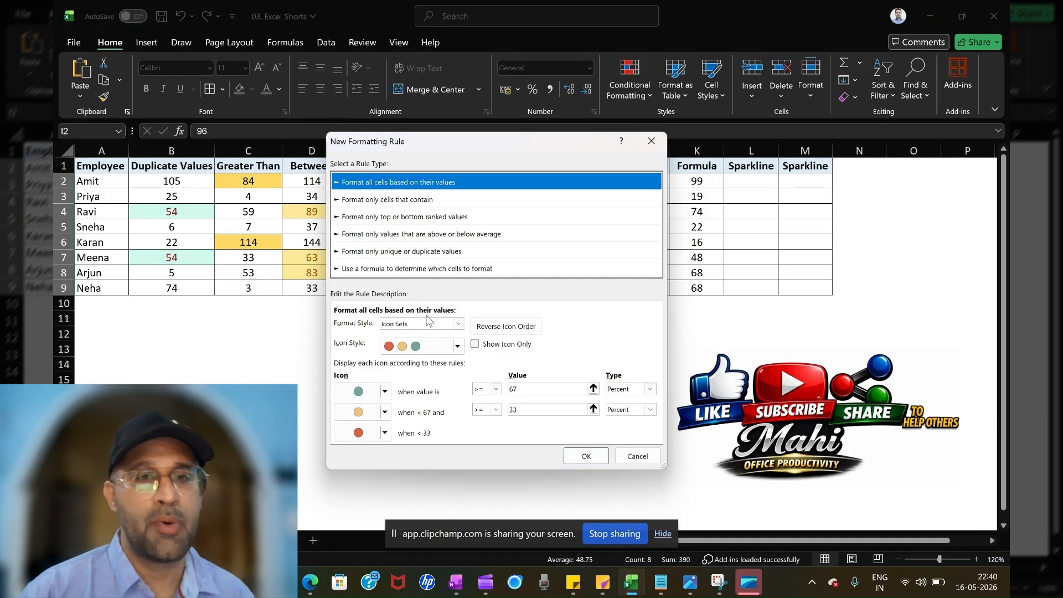
click(458, 346)
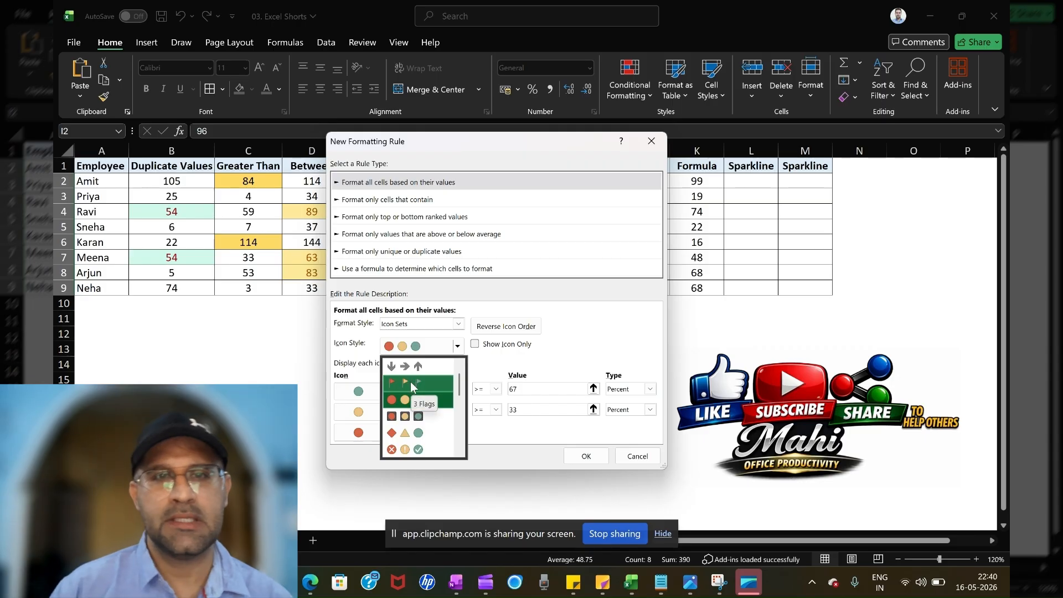
click(412, 449)
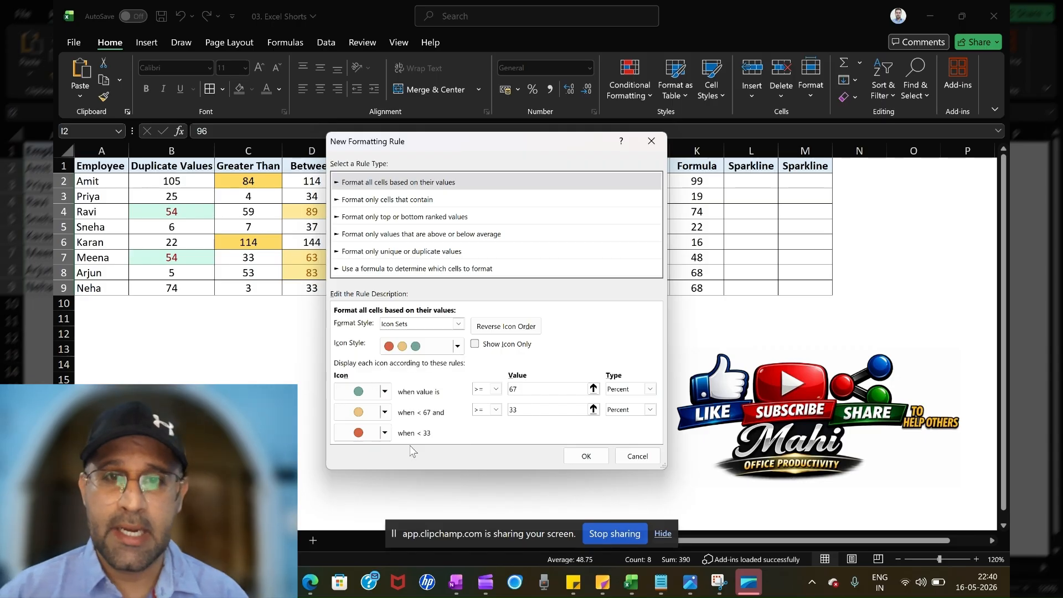
Enter icon thresholds of 75 and 40 in the rule, and change both threshold types to Number.
click(531, 391)
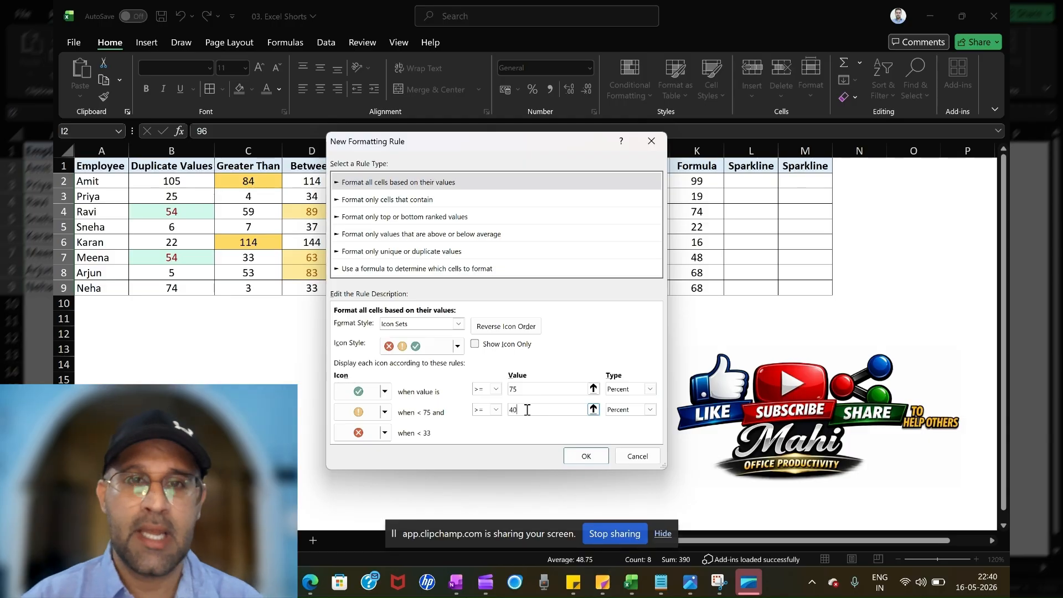
click(650, 389)
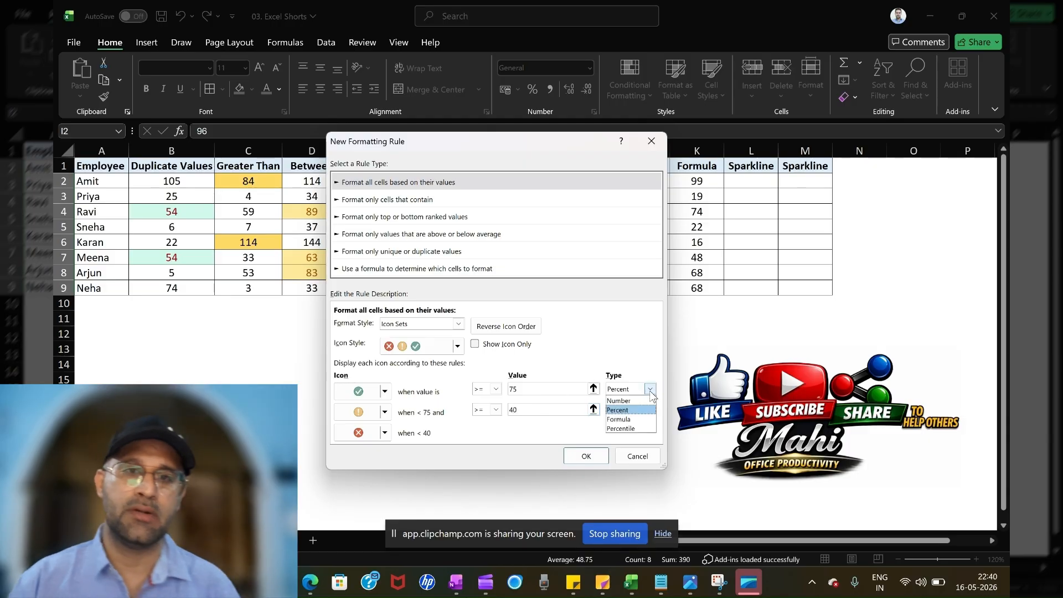
click(631, 400)
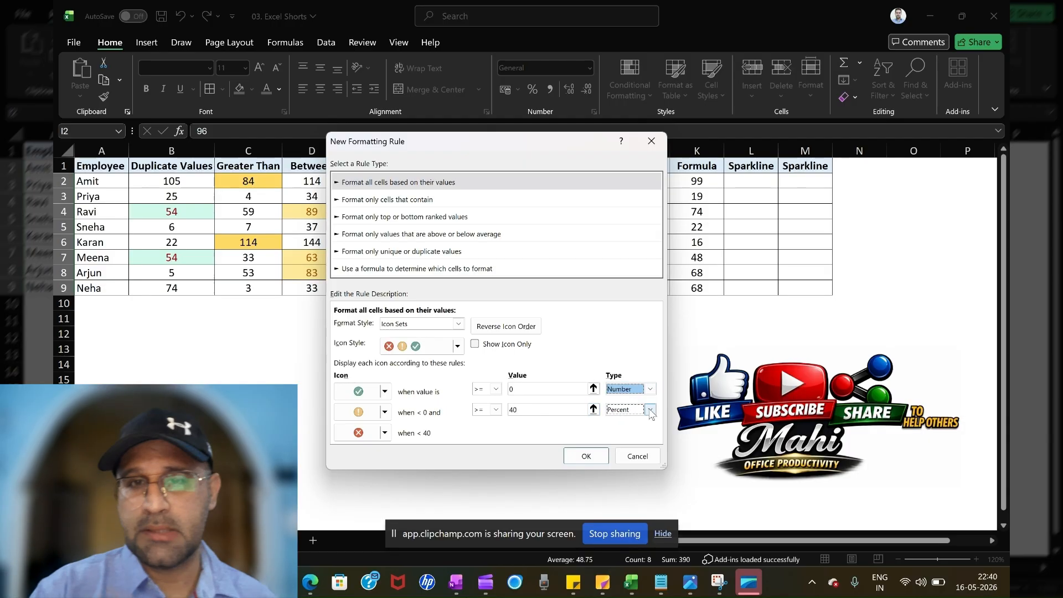
click(649, 410)
click(629, 421)
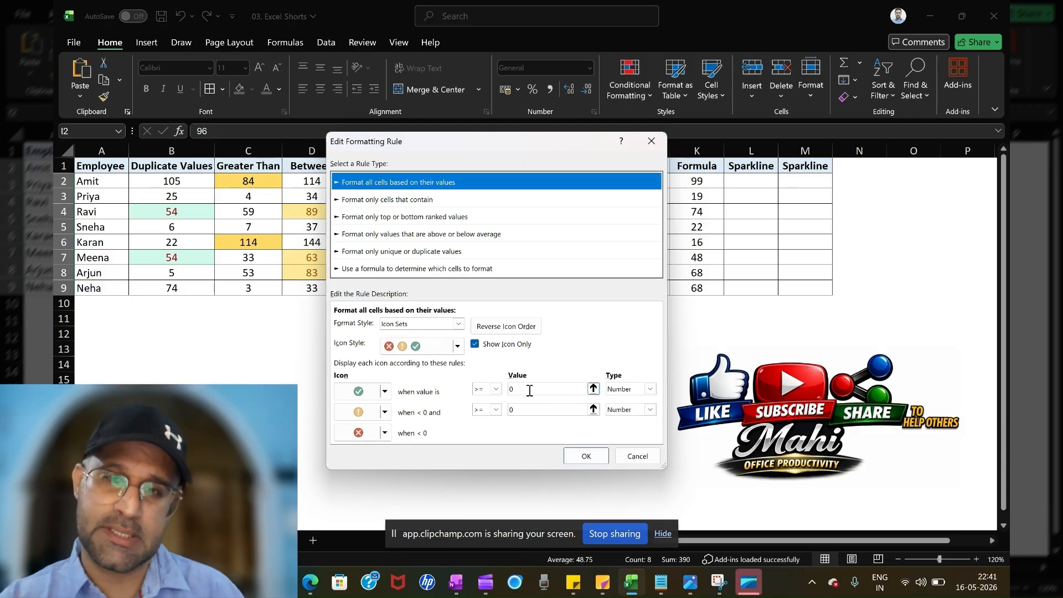
Set the icon rule's green check threshold to 60 and the yellow exclamation threshold to 30.
click(529, 390)
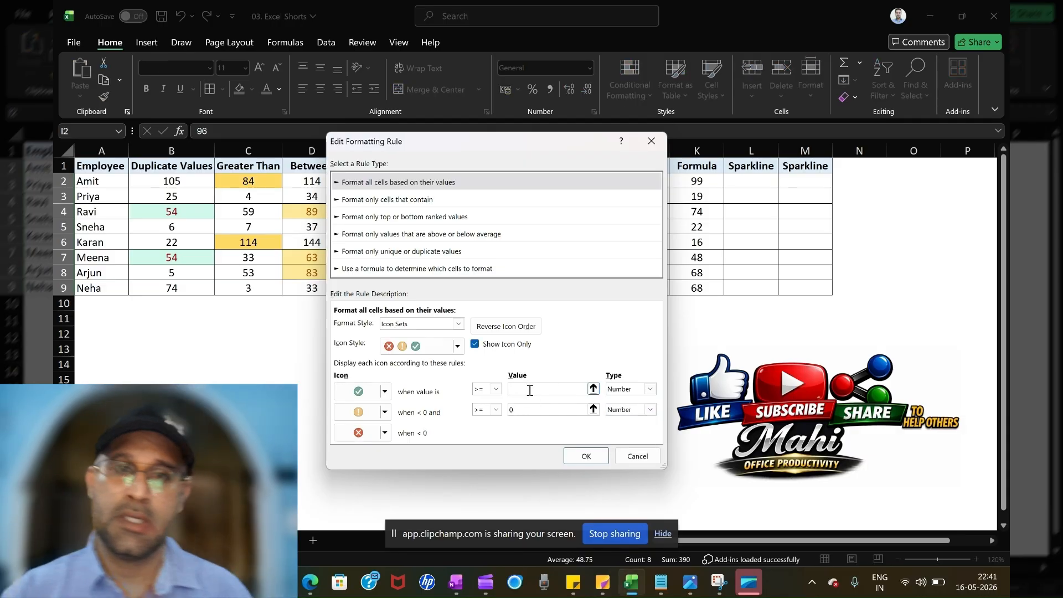
text(60)
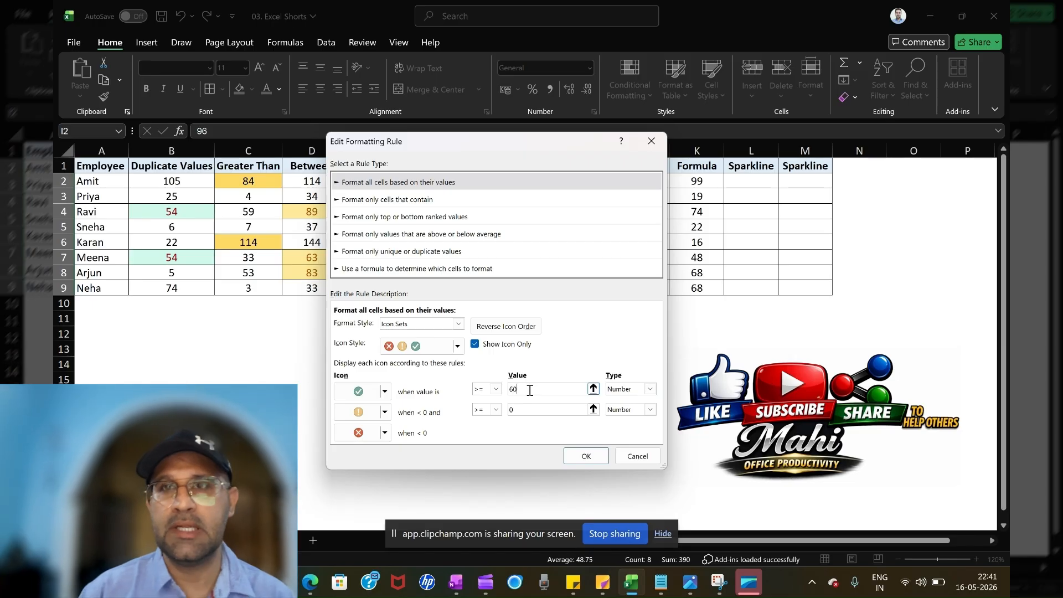
click(533, 410)
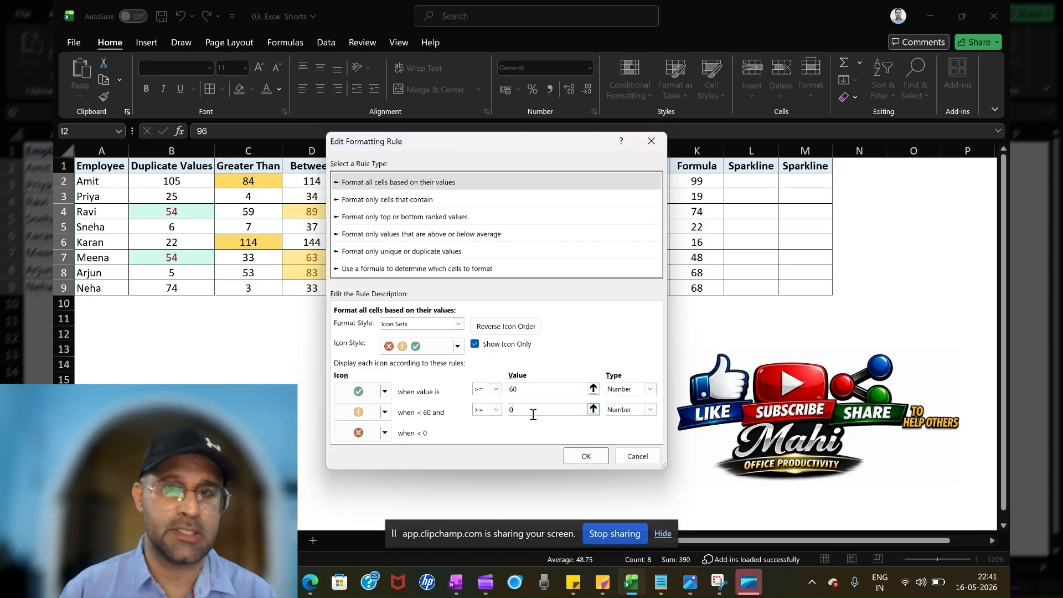
key(BackSpace)
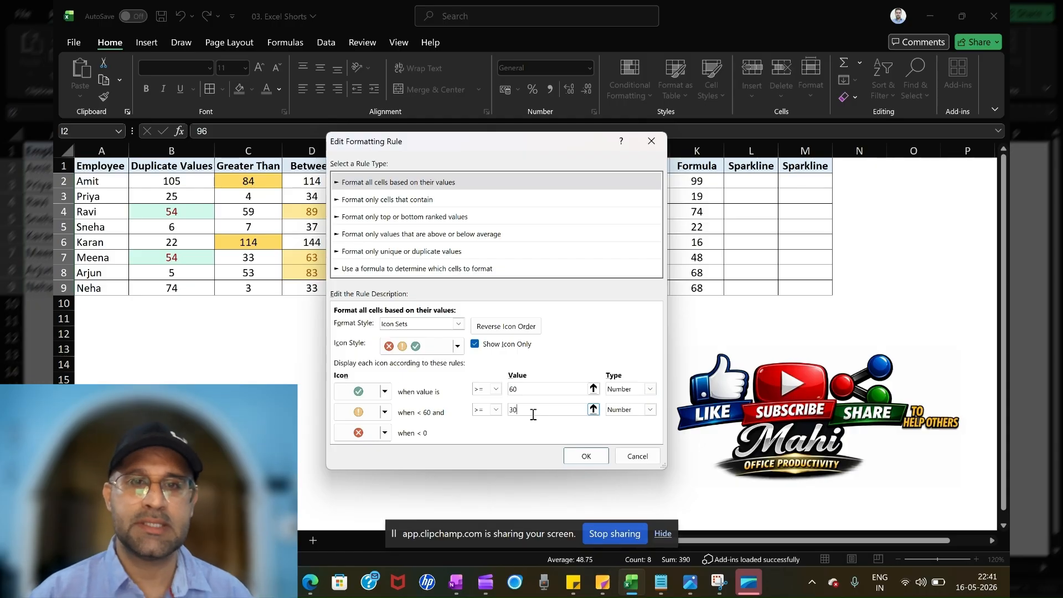
Set the green check threshold to 70 as a Number with Show Icon Only turned off, and apply the edited rule to I2:I9.
click(648, 390)
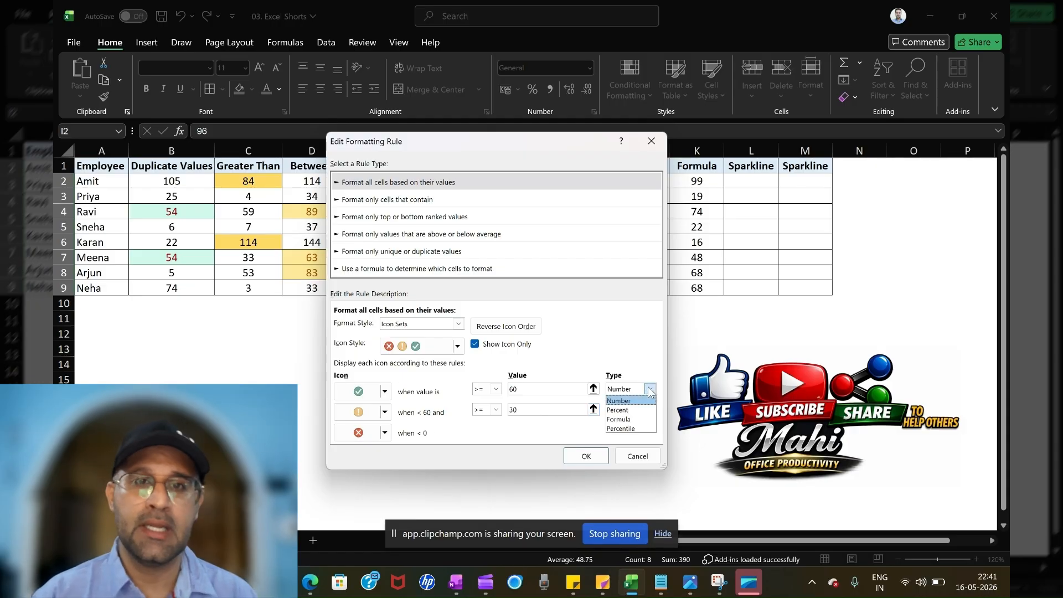
click(628, 399)
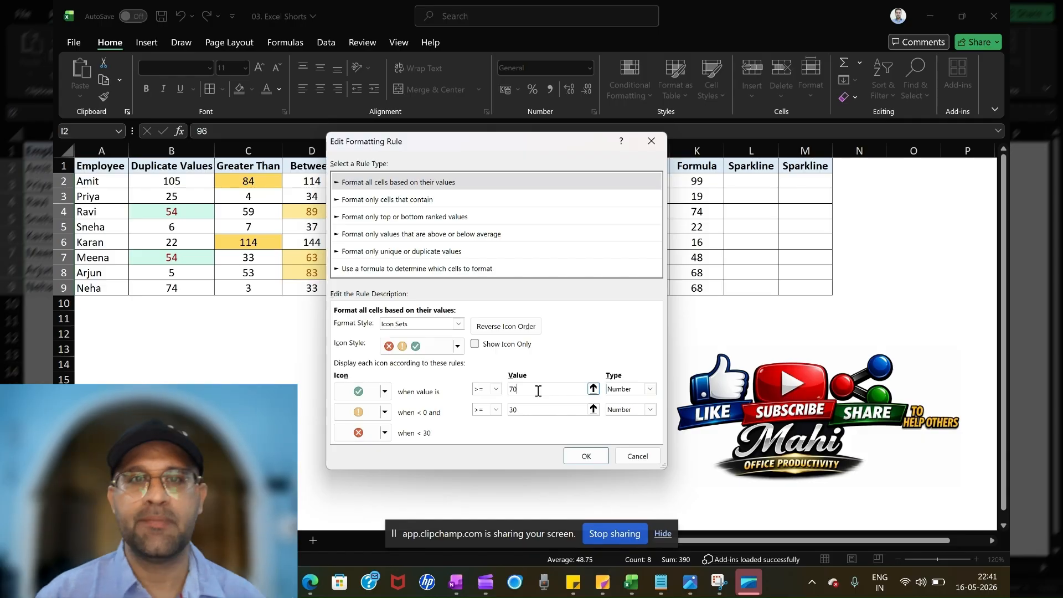
click(579, 452)
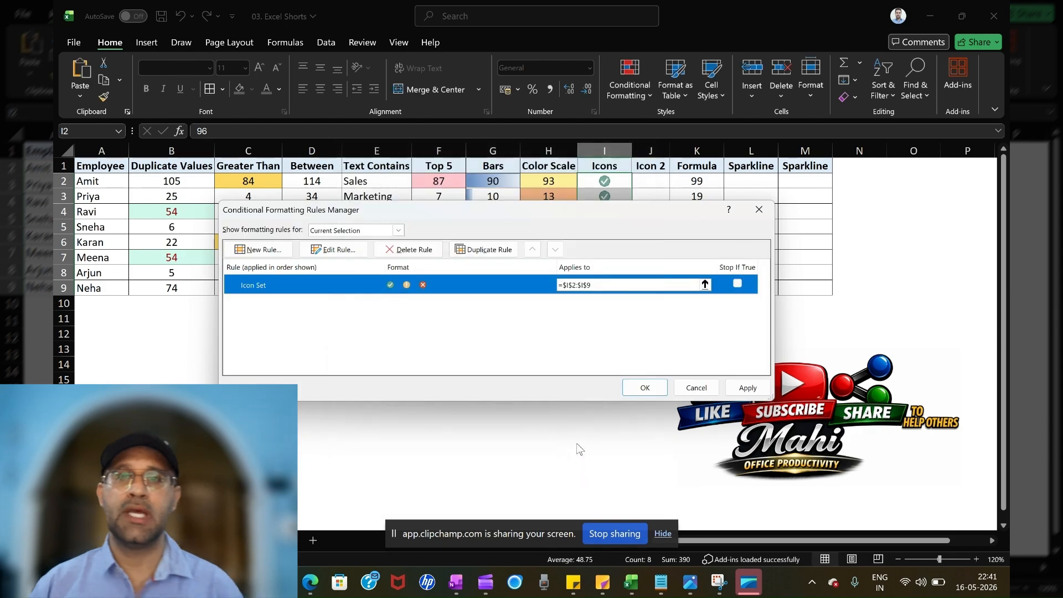
click(642, 386)
click(612, 179)
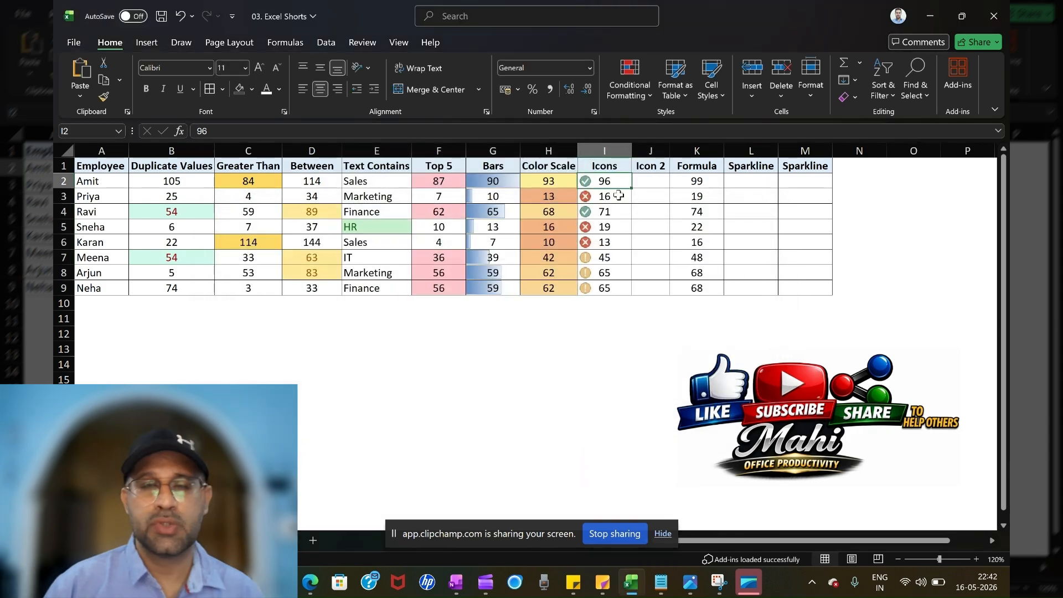
Enter the formula =I2 in cell J2 of the Icon 2 column and set its font color to black.
click(653, 182)
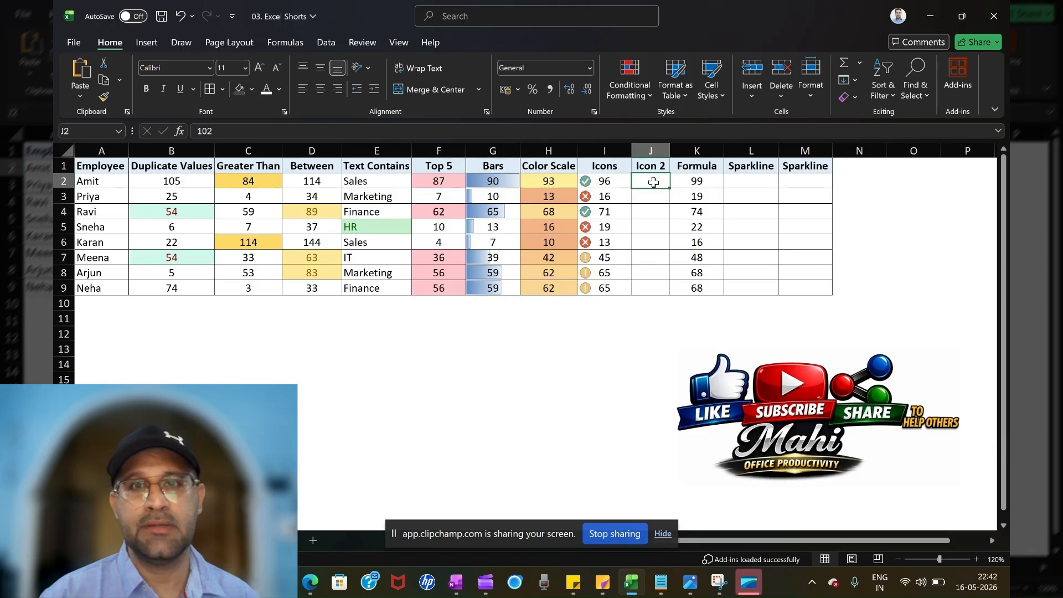
text(=)
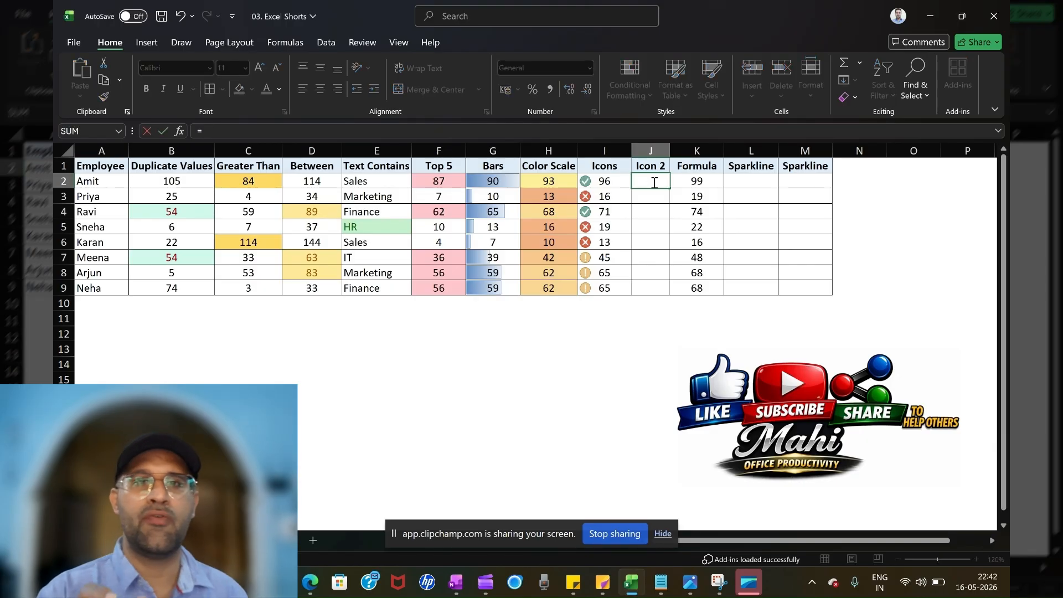
key(Left)
key(Return)
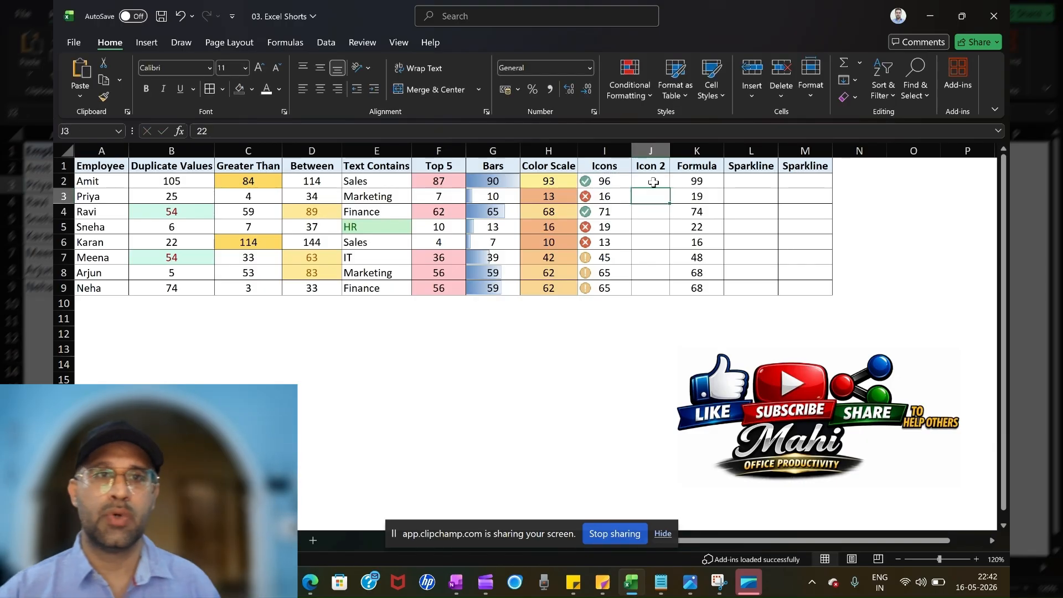
click(653, 182)
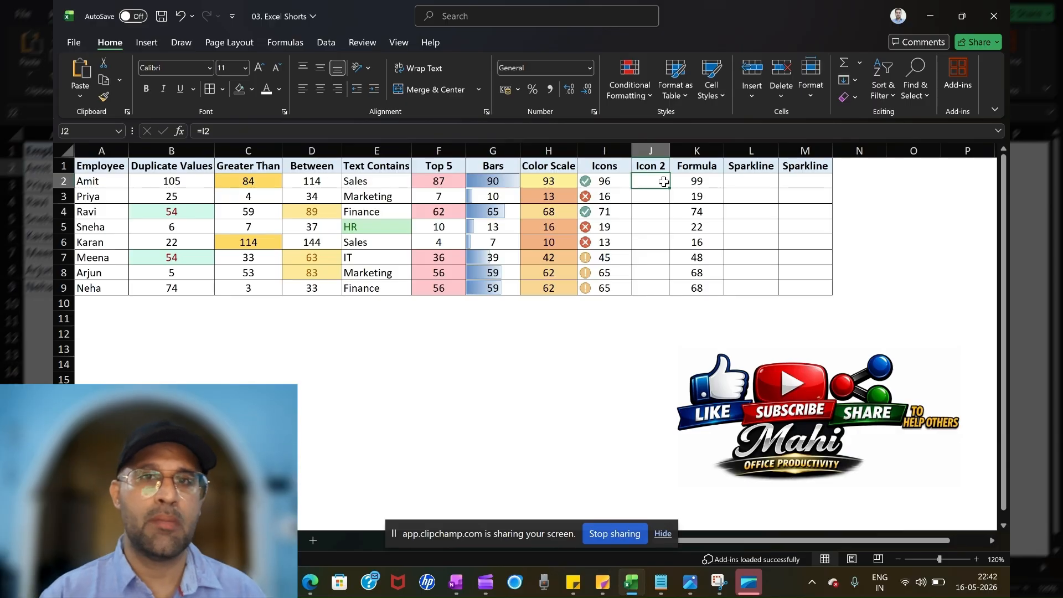
click(279, 91)
click(287, 176)
Copy J2 with its formula and formatting down through J9.
key(ctrl+c)
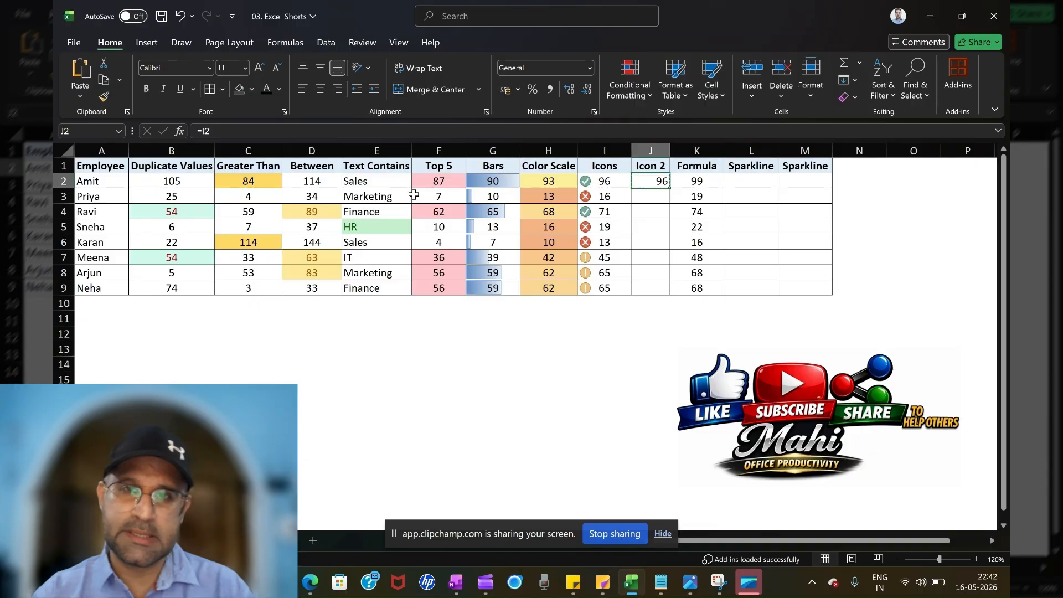
key(shift+Down)
key(shift+Down)
key(shift+Down)
key(shift+Down)
key(shift+Down)
key(shift+Down)
key(shift+Down)
key(ctrl+v)
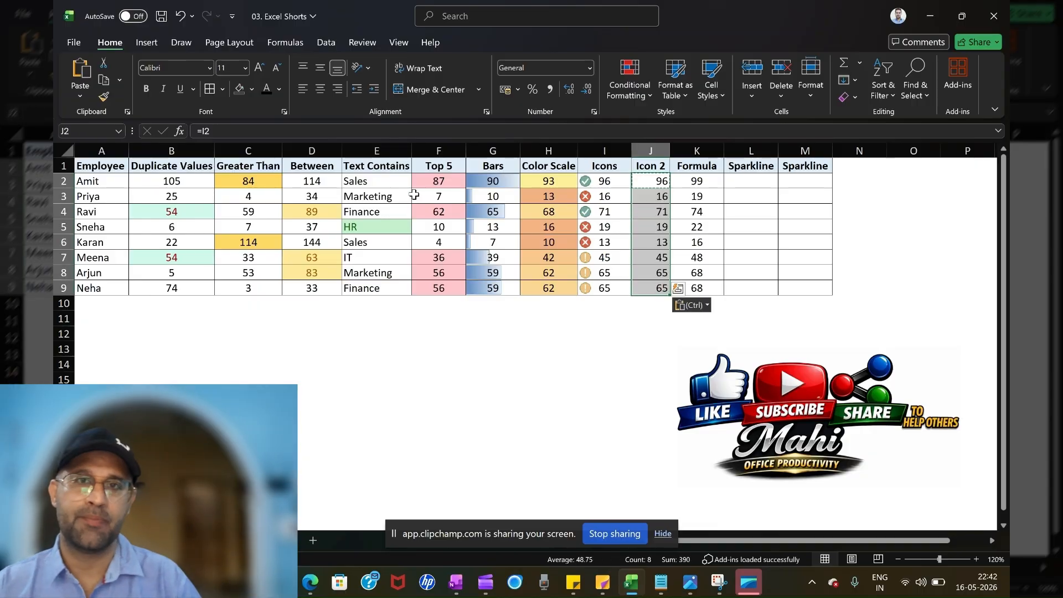
key(Escape)
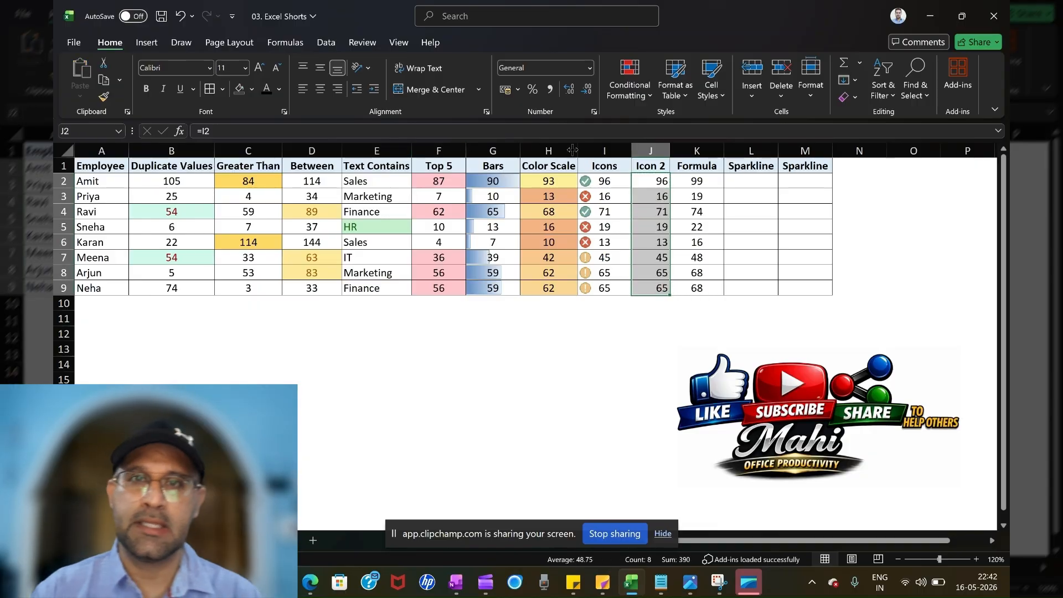
Apply the four-level signal-bar Ratings icon set to the Icon 2 values in J2:J9.
drag(656, 181, 659, 287)
click(624, 98)
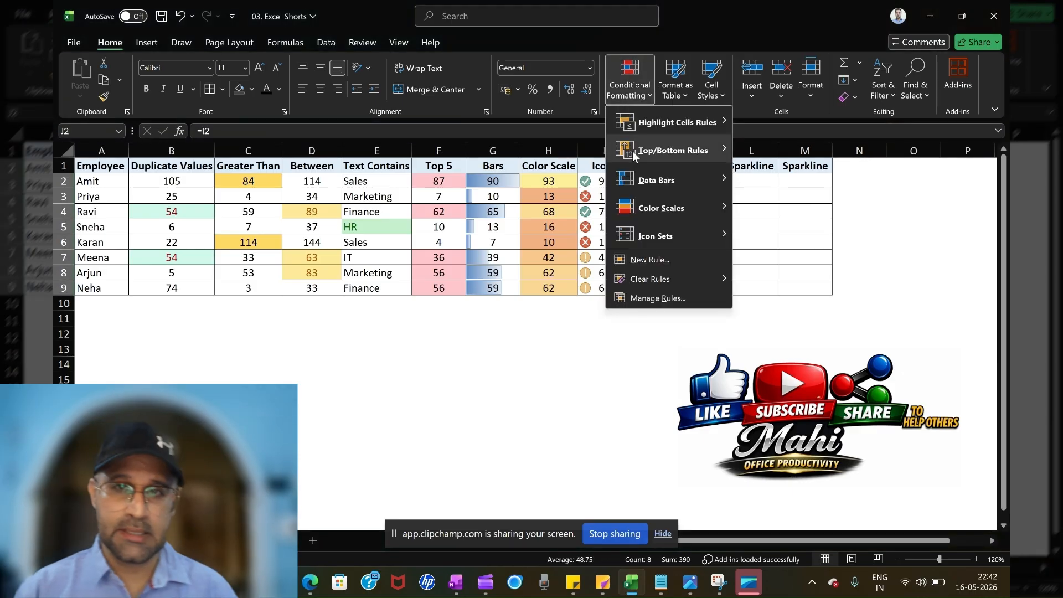
mouse_move(645, 184)
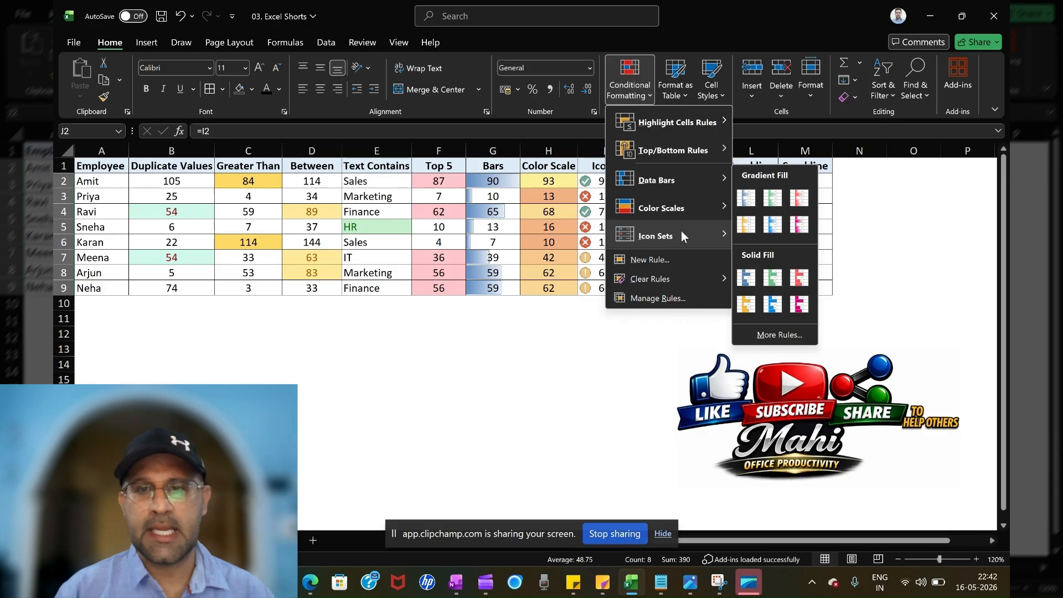
mouse_move(712, 230)
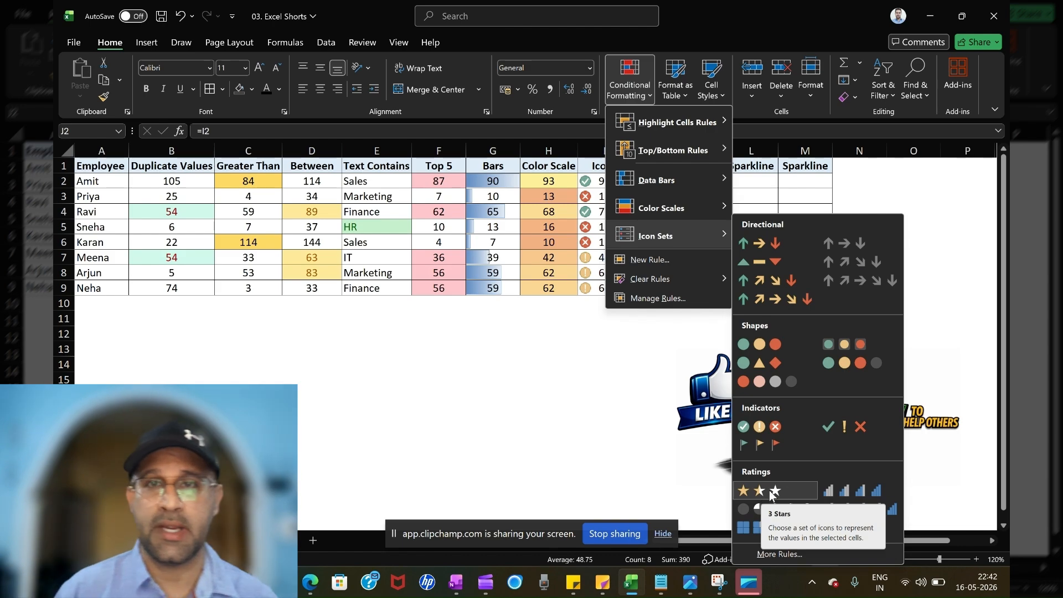
click(848, 490)
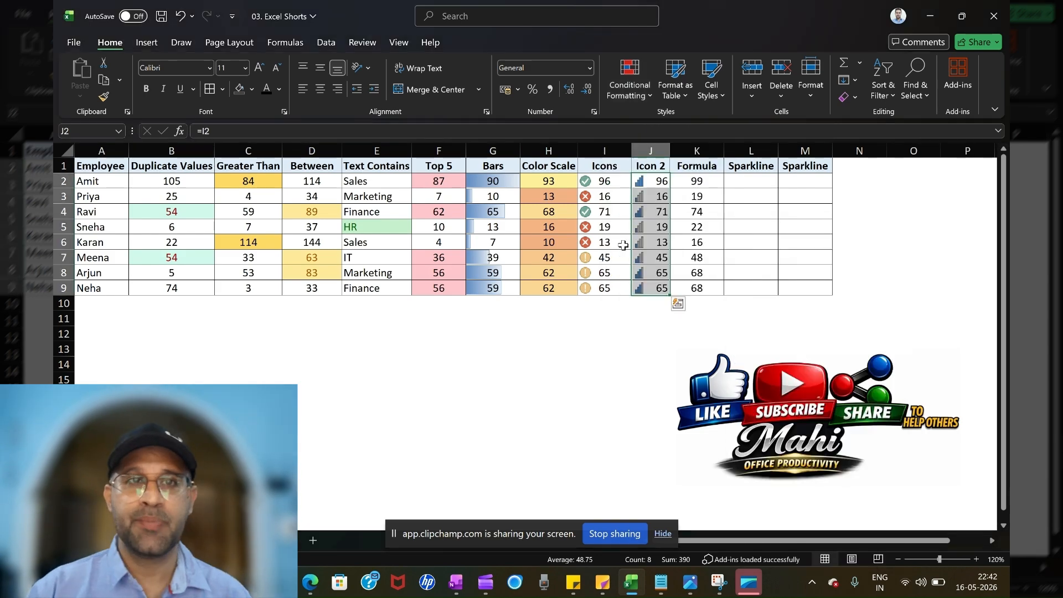
Set the font color of J2:J9 to white and narrow column J to about the width of its icons.
click(280, 91)
click(281, 176)
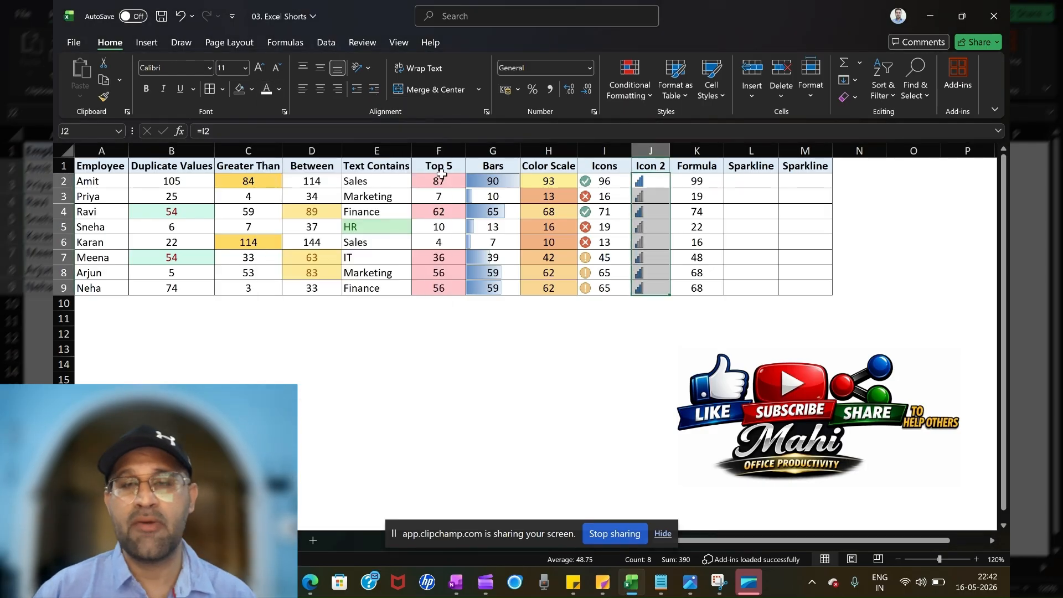
drag(669, 150, 649, 147)
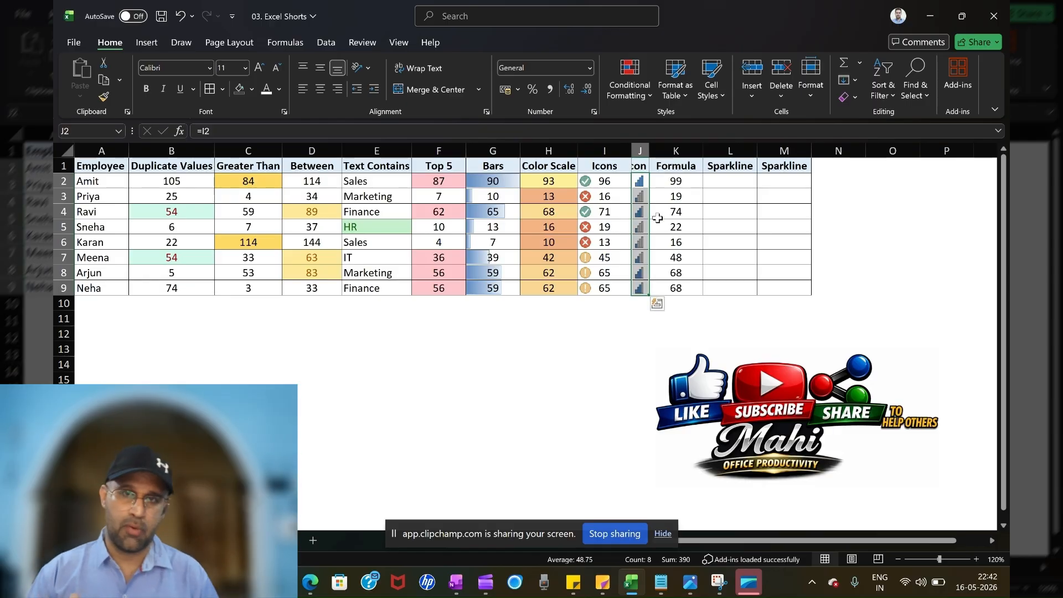
Create a formula-based conditional formatting rule for K2:K9 with the formula =K2>50.
click(670, 201)
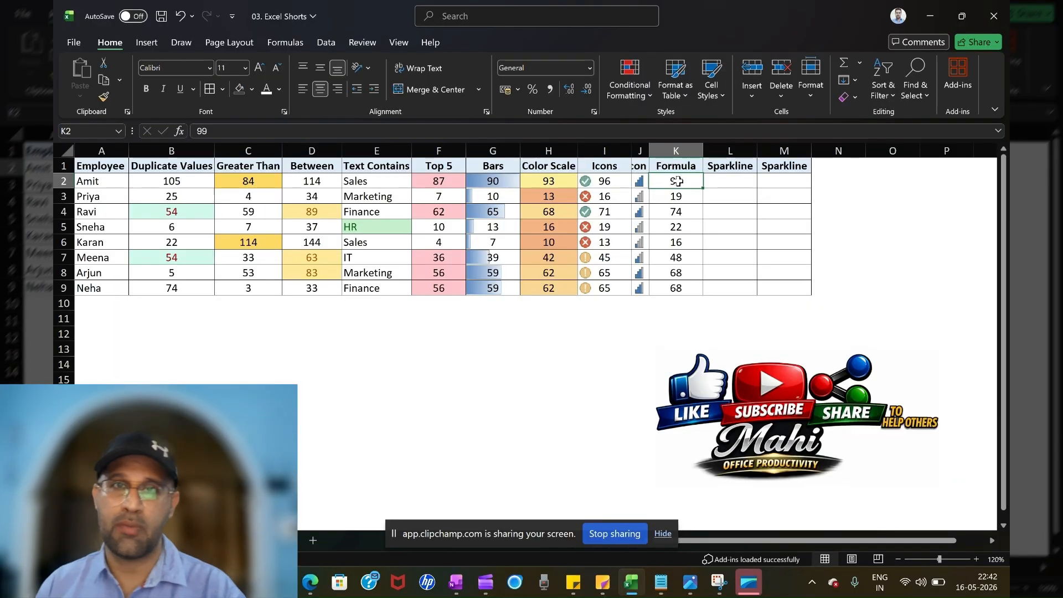
key(ctrl+shift+Down)
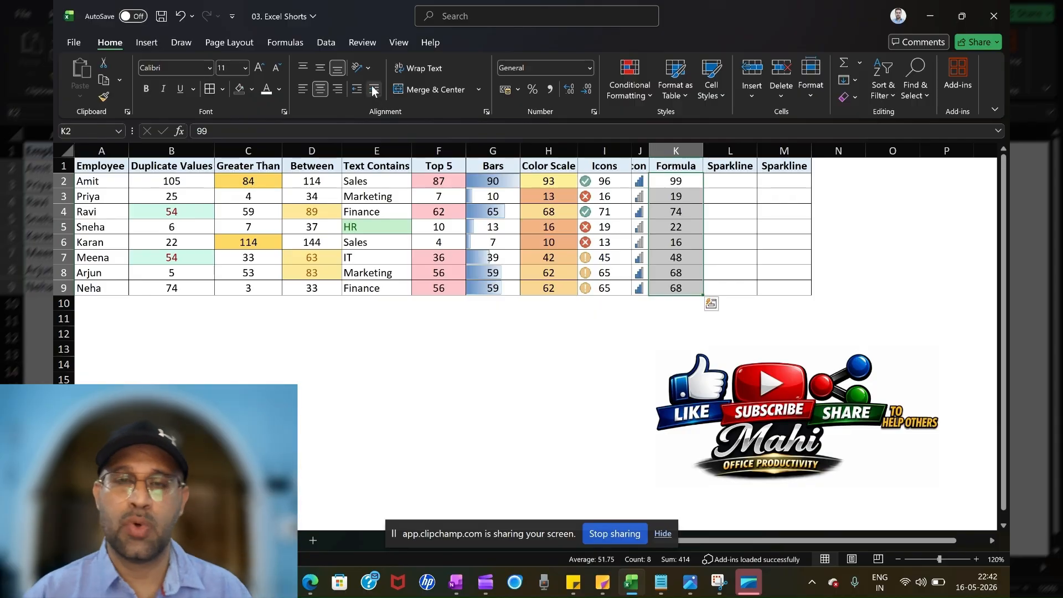
click(624, 90)
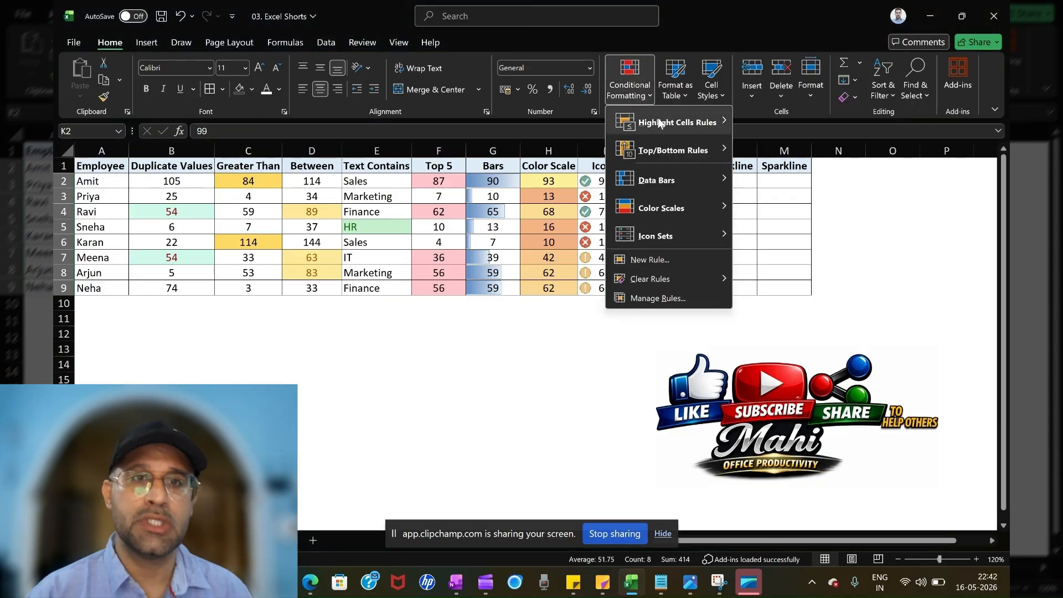
click(666, 258)
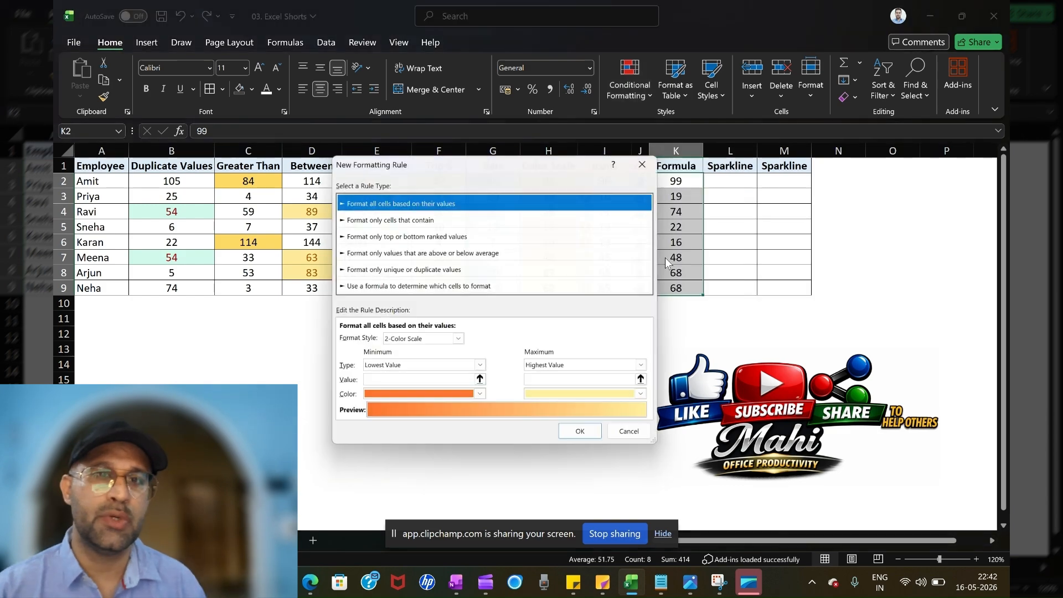
click(380, 287)
click(431, 340)
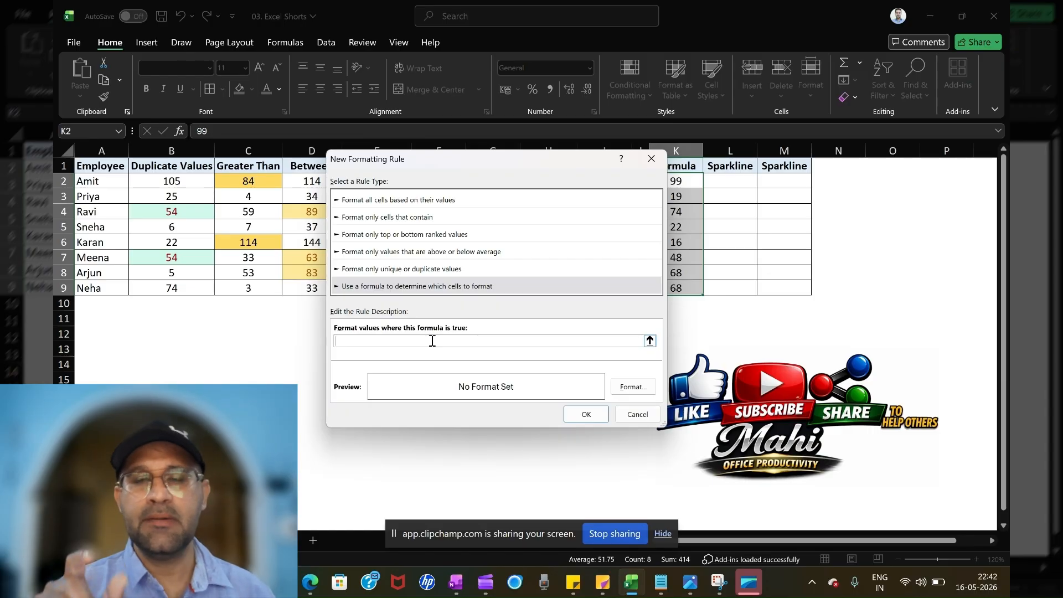
drag(509, 158, 480, 161)
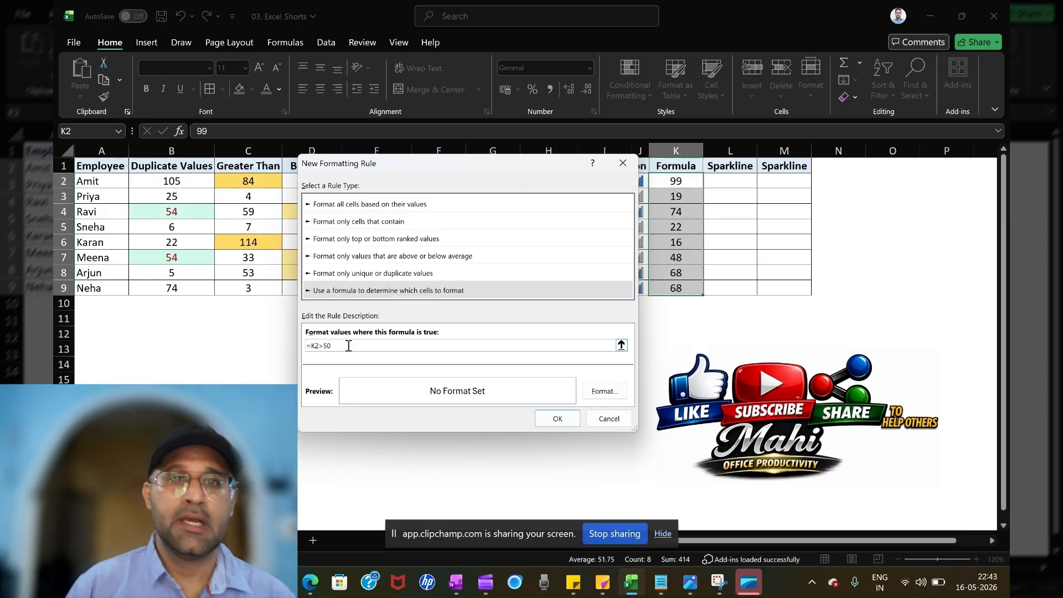
Give the formula rule a light blue fill and apply it to K2:K9.
click(600, 392)
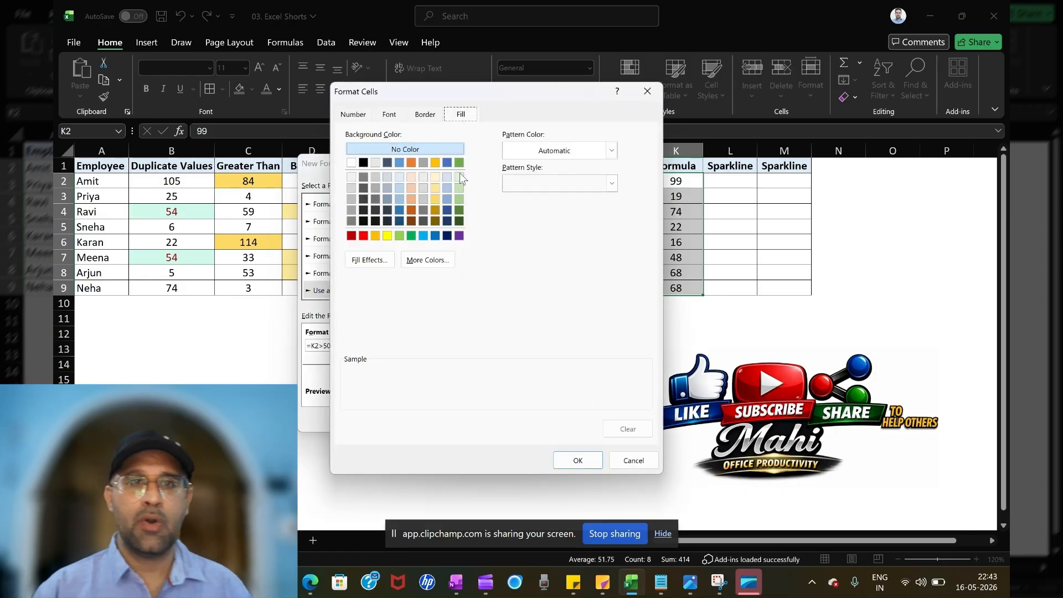
click(402, 201)
click(577, 460)
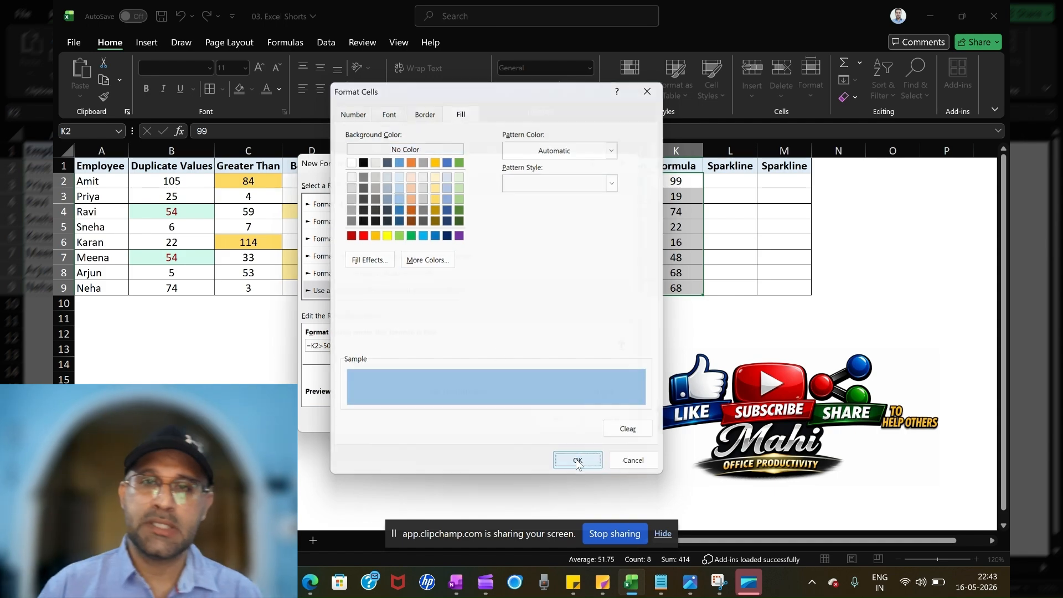
click(558, 418)
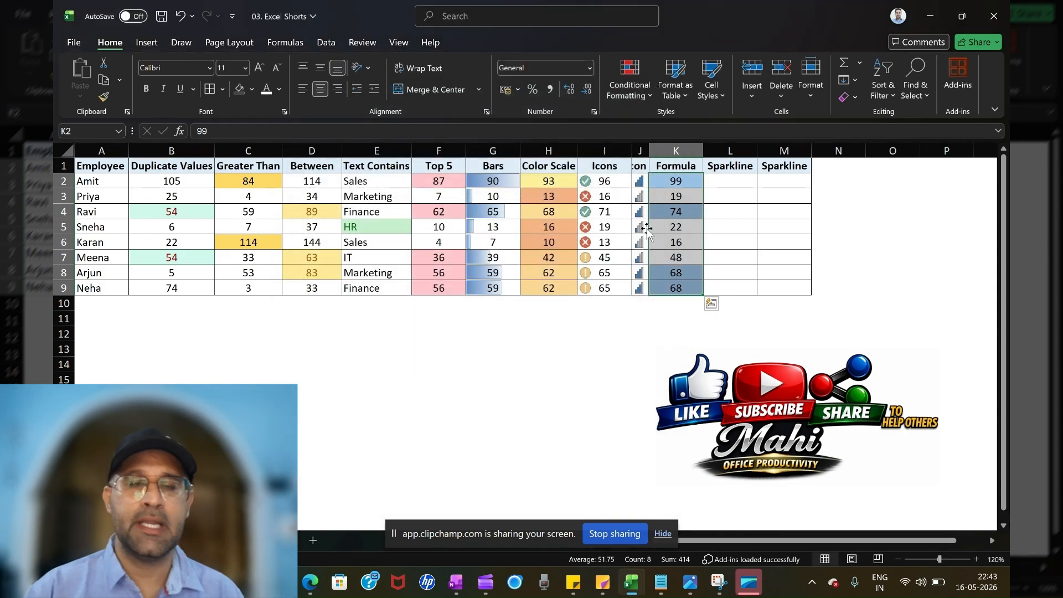
Insert line sparklines in L2:L9 based on the data range B2:K9.
click(711, 175)
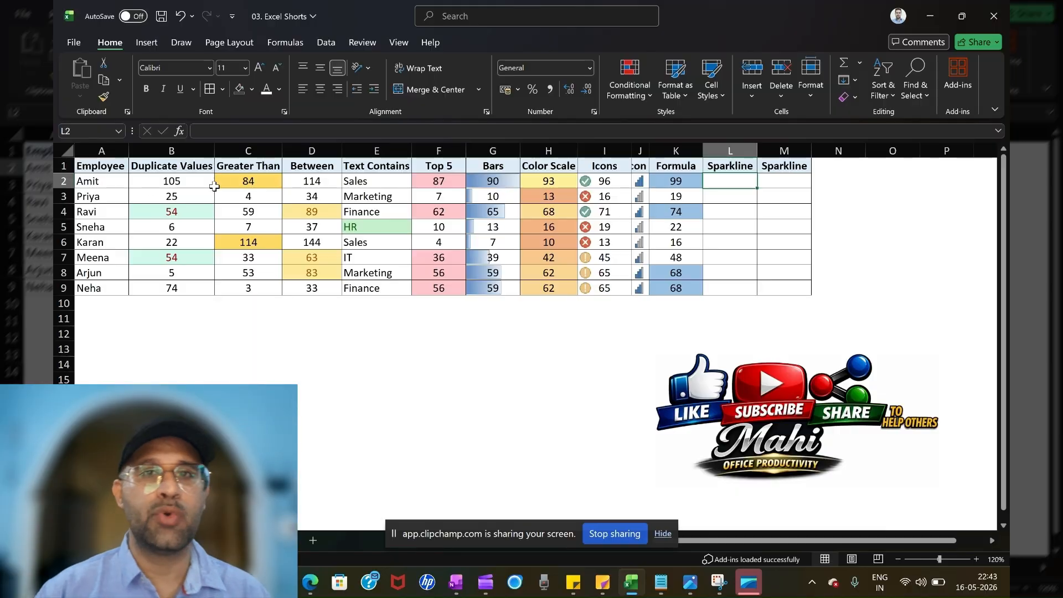
drag(166, 181, 674, 257)
drag(402, 193, 676, 288)
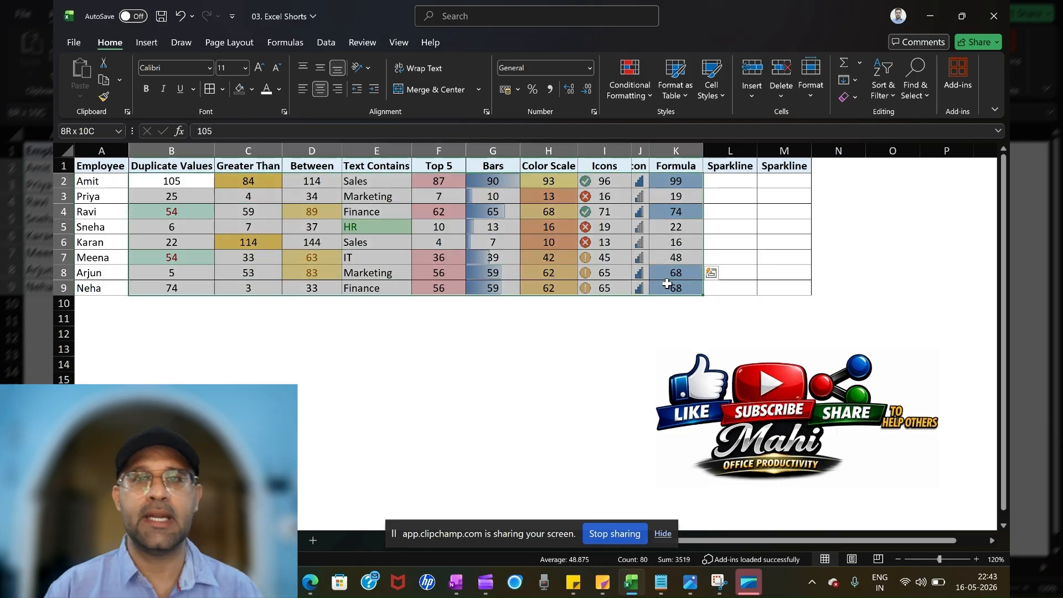
click(145, 42)
click(587, 74)
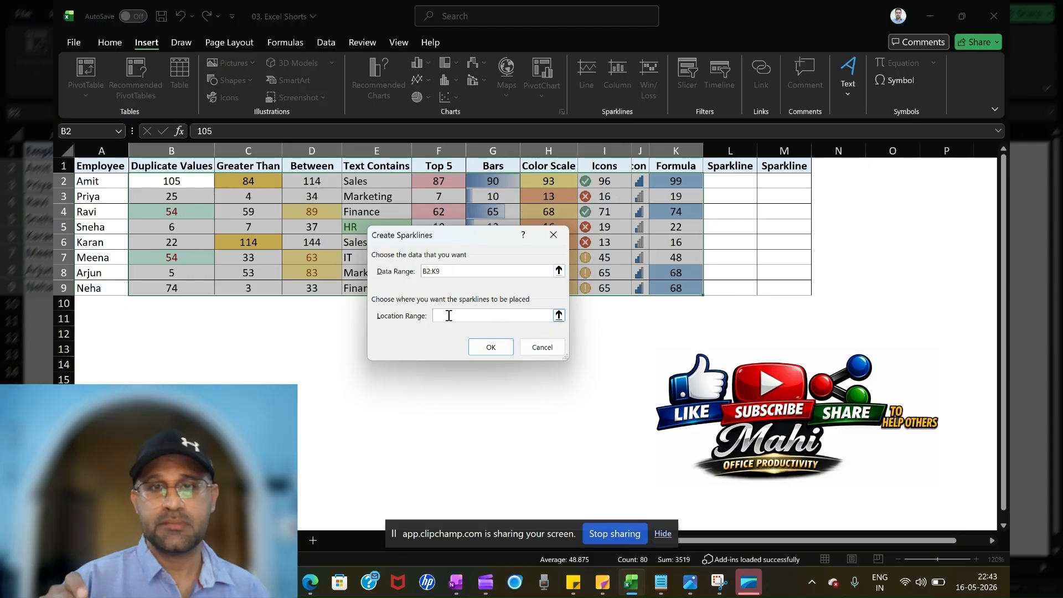
drag(725, 181, 726, 288)
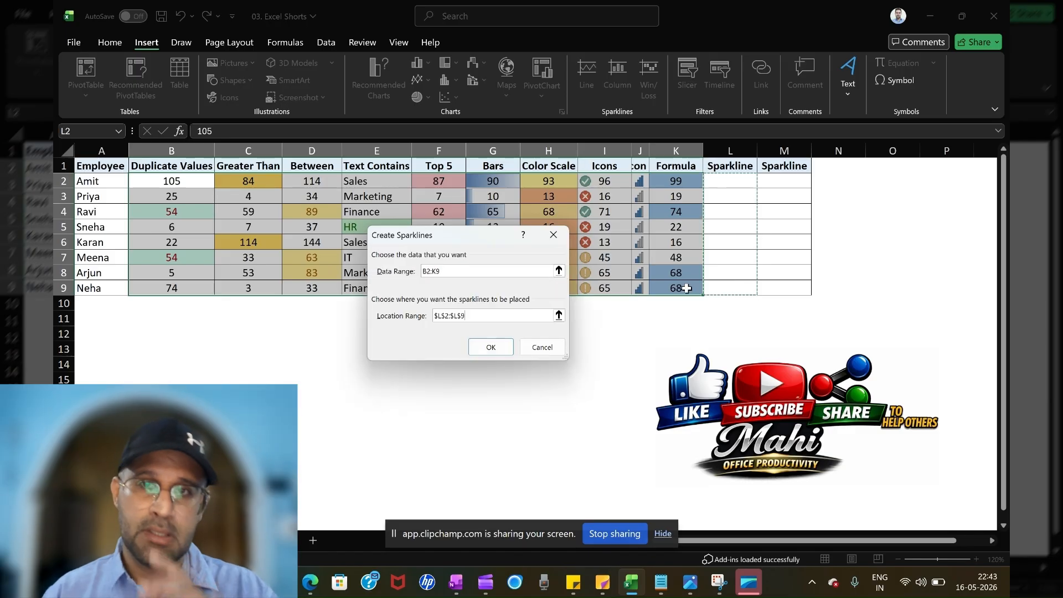
click(489, 347)
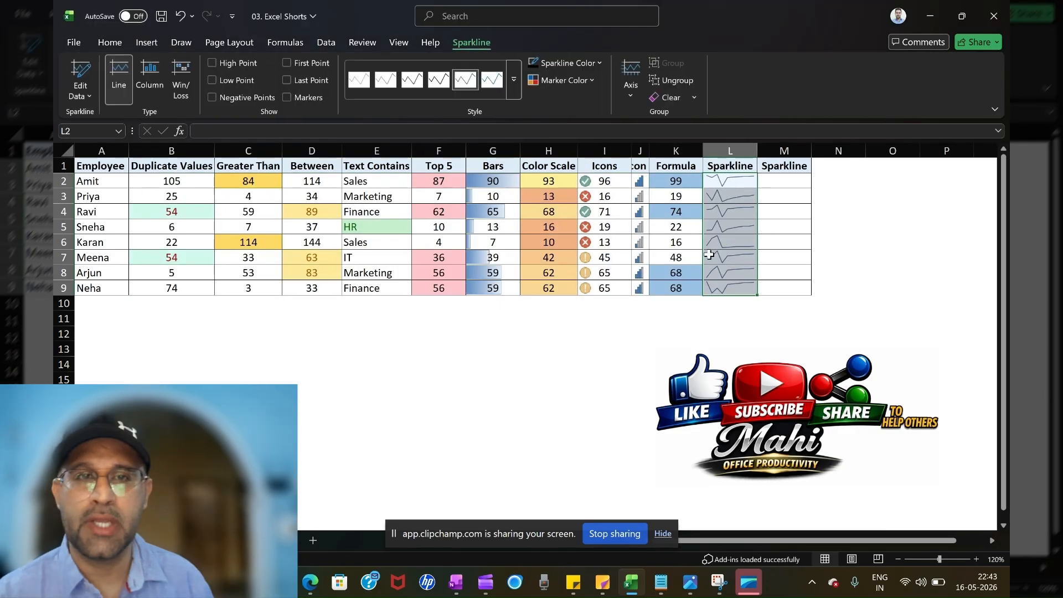
click(734, 228)
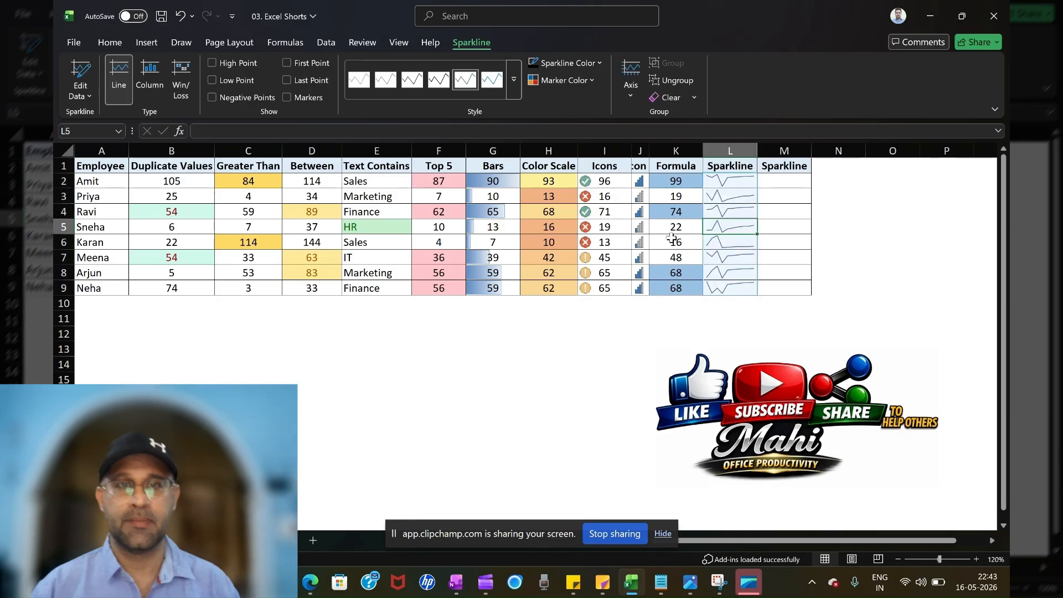
Change the Top 5 values to 5 in cell F4 and 7 in cell F8.
click(425, 213)
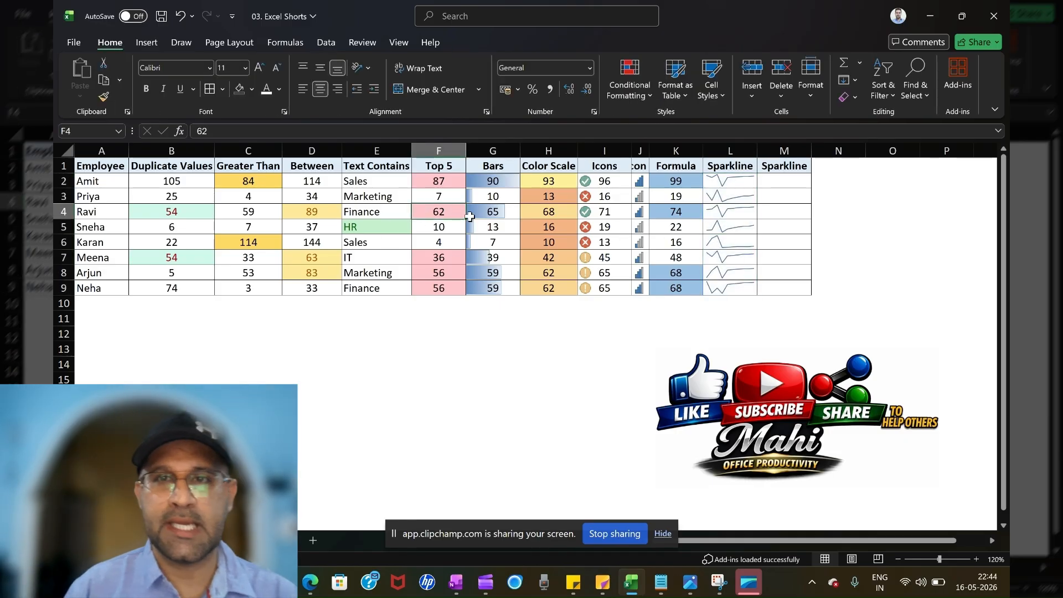
text(5)
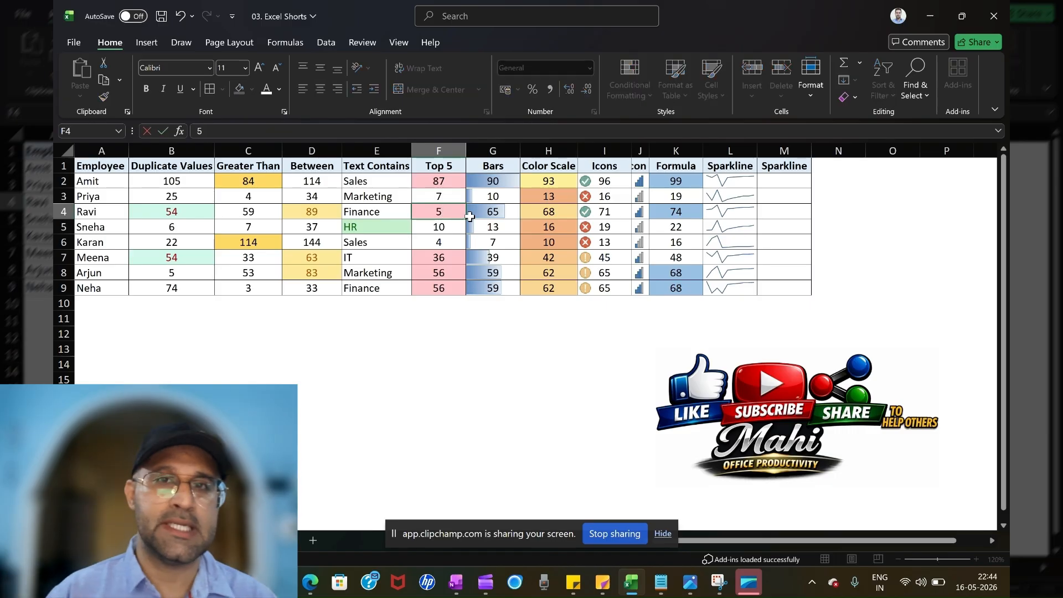
key(Return)
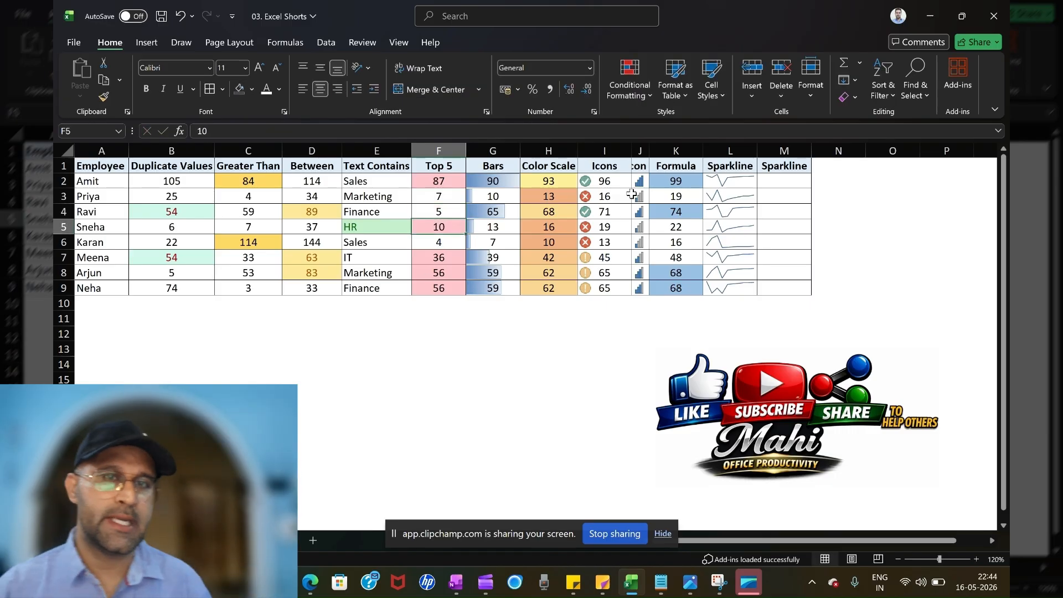
click(446, 277)
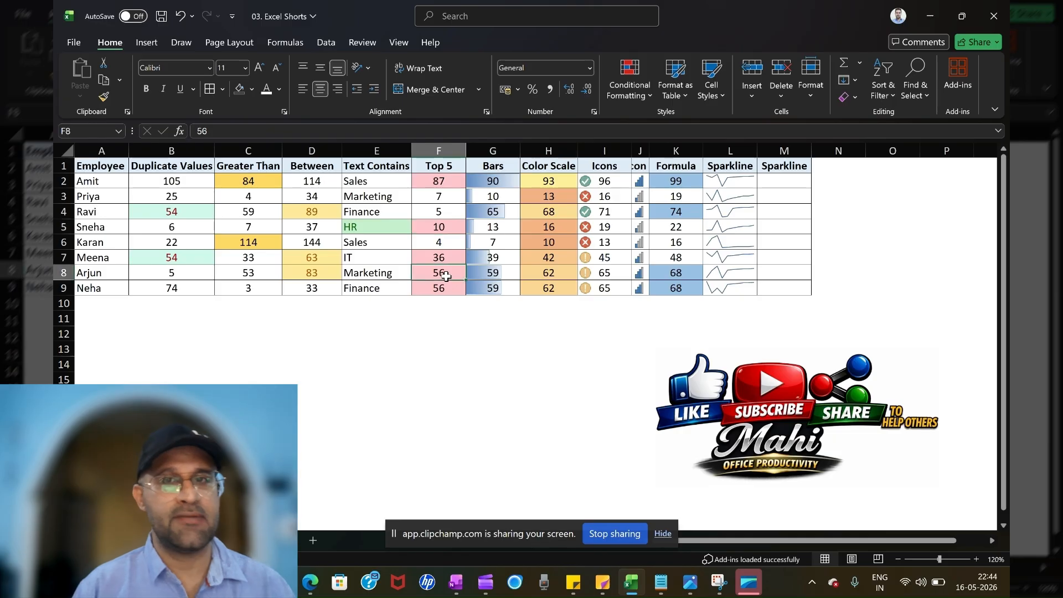
text(7)
key(Return)
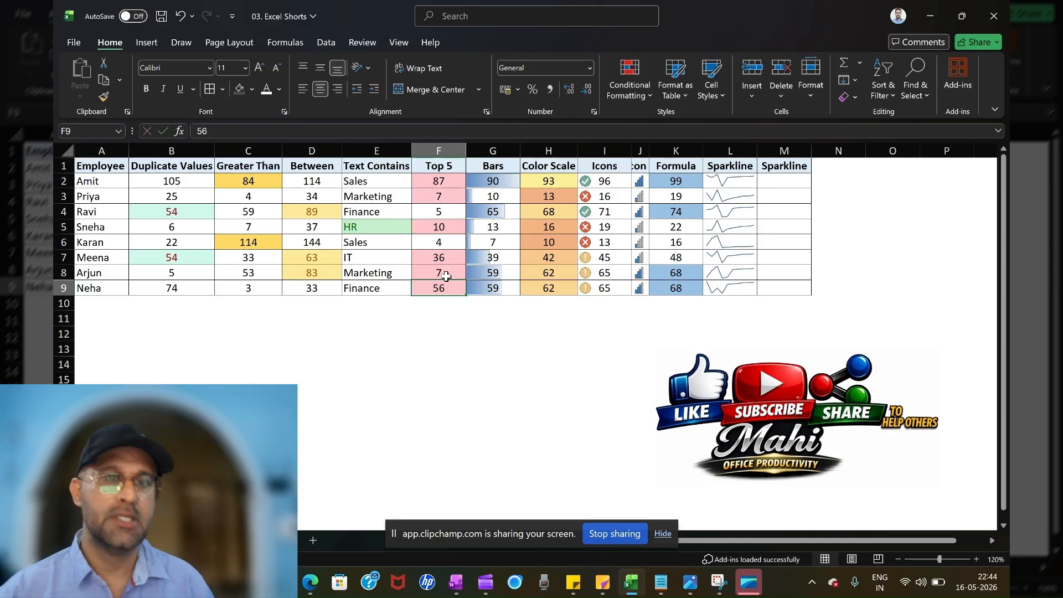
Change the Duplicate Values entry in cell B9 to 4.
click(171, 288)
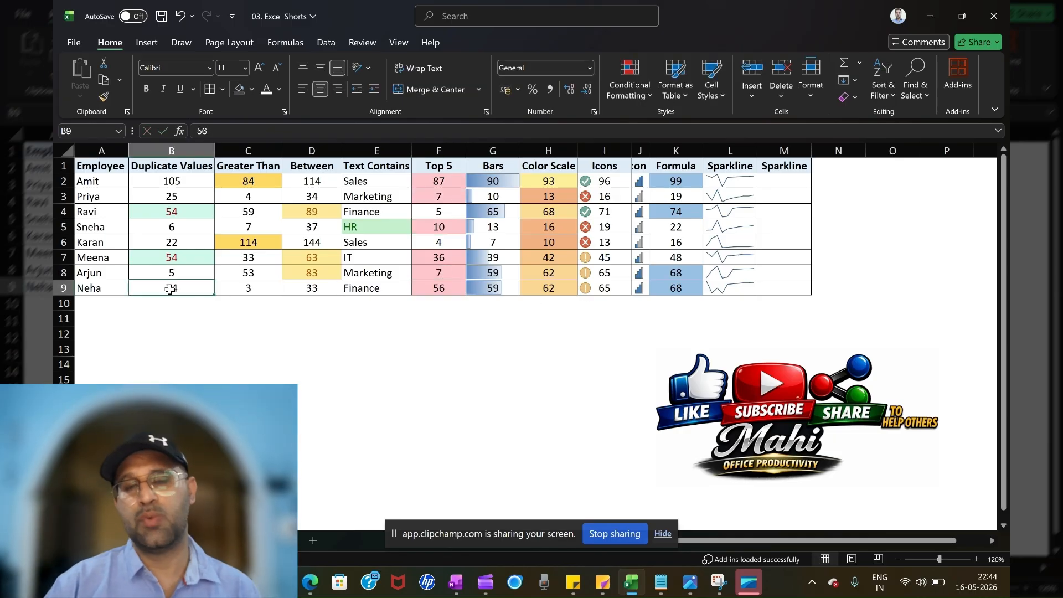
text(8)
key(Return)
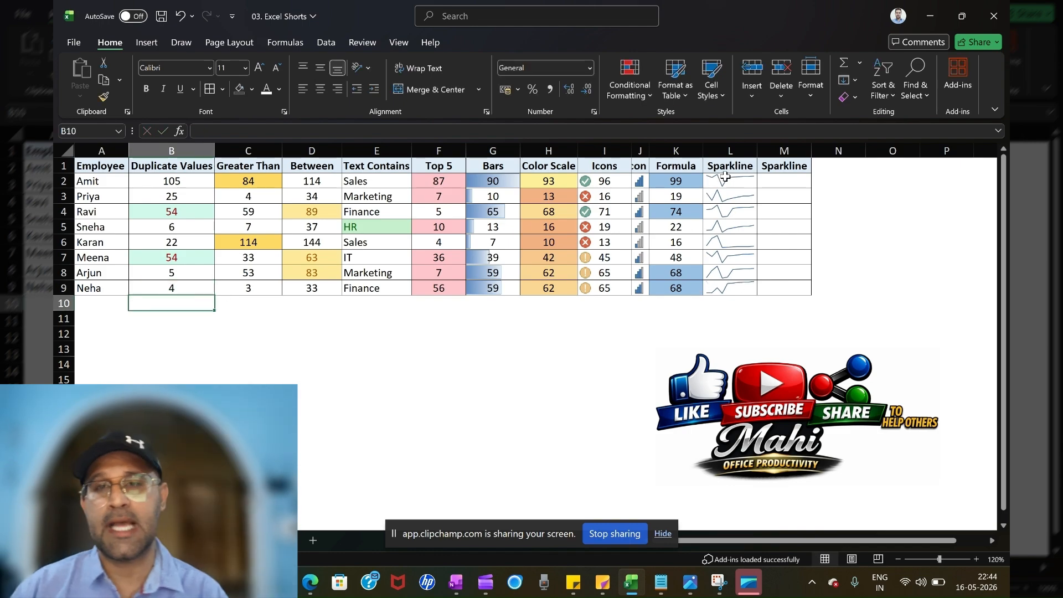
Copy the line sparklines from L2:L9 into M2:M9 and rename the header in M1 as Bars.
drag(725, 176, 723, 283)
key(ctrl+c)
click(788, 177)
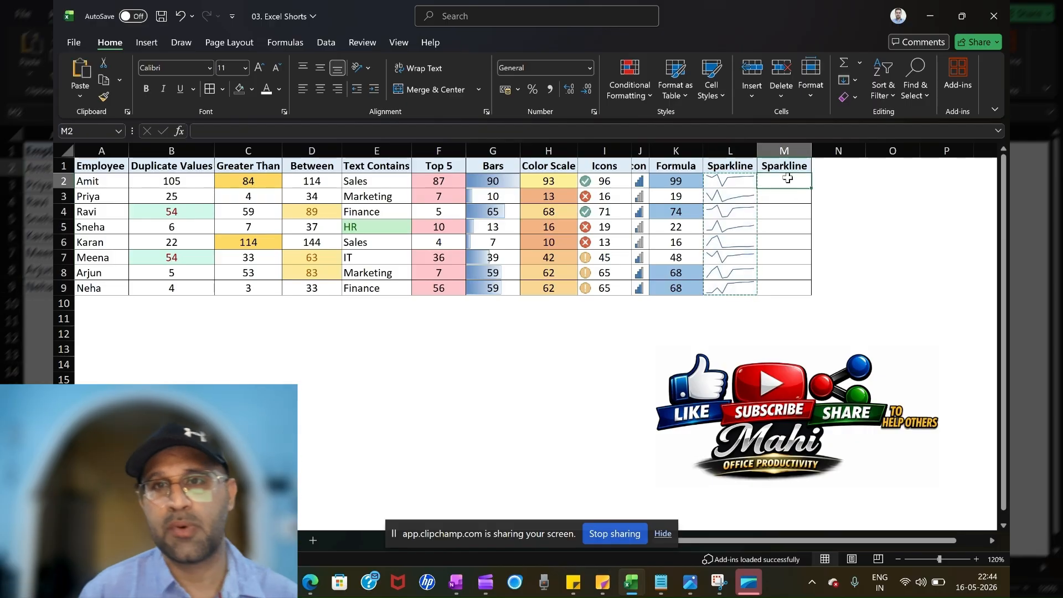
key(ctrl+v)
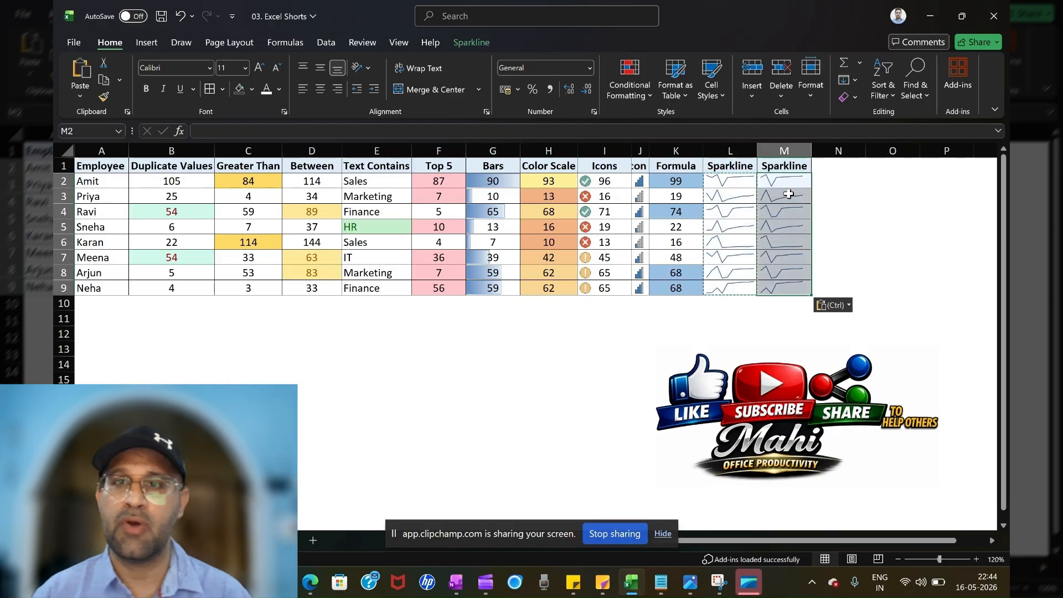
click(783, 166)
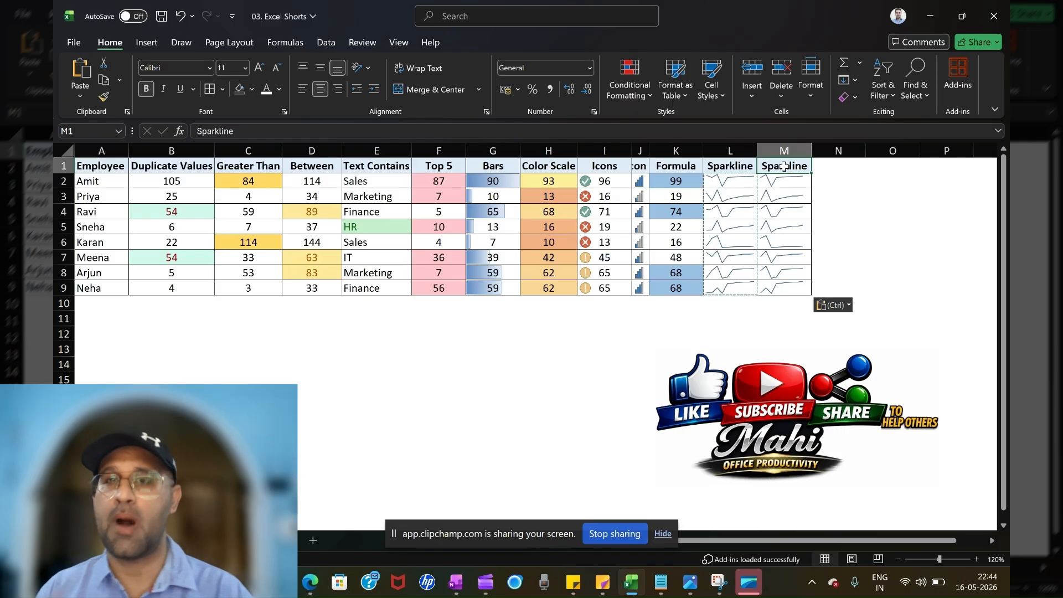
text(Bars)
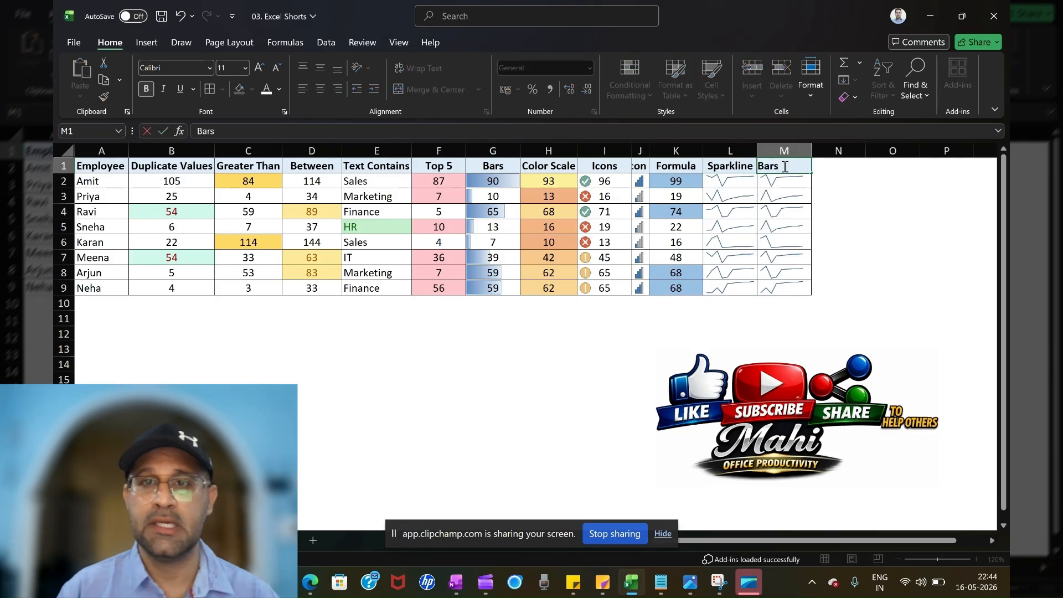
key(Return)
Convert the sparklines in M2:M9 to the Column type.
drag(783, 181, 784, 284)
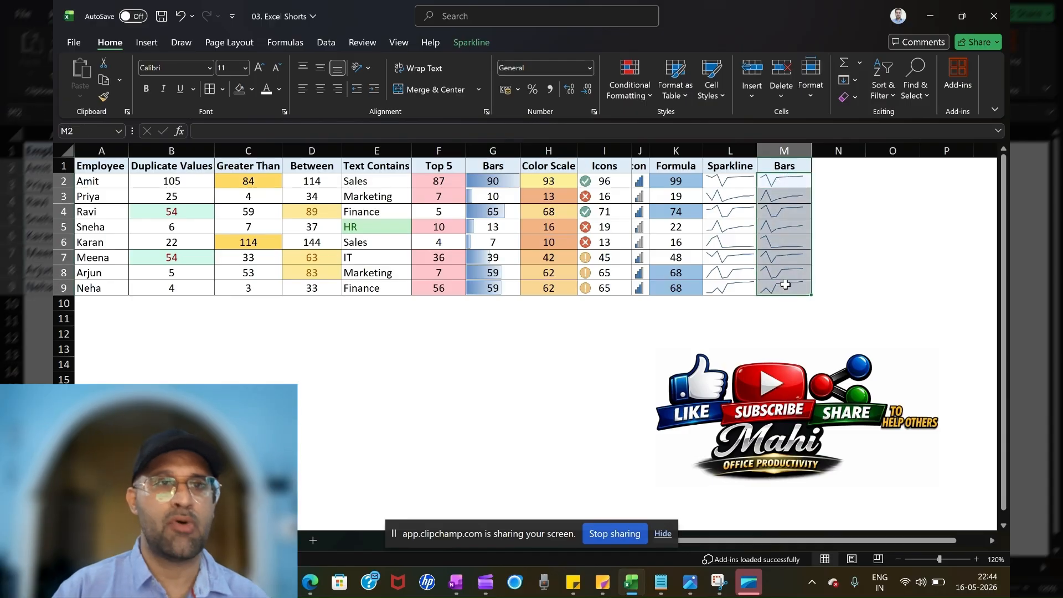
click(468, 46)
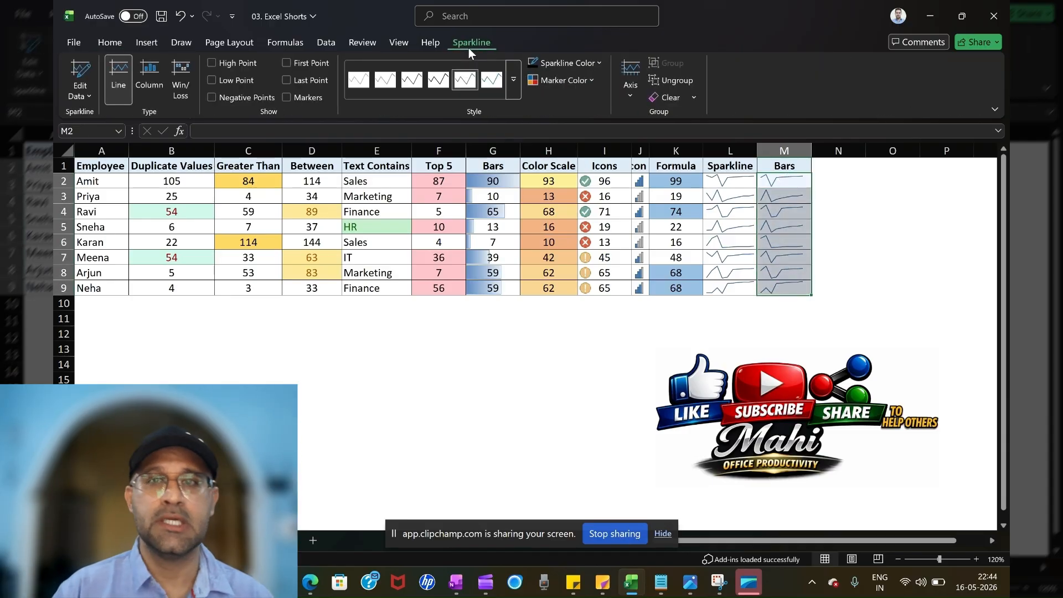
click(140, 83)
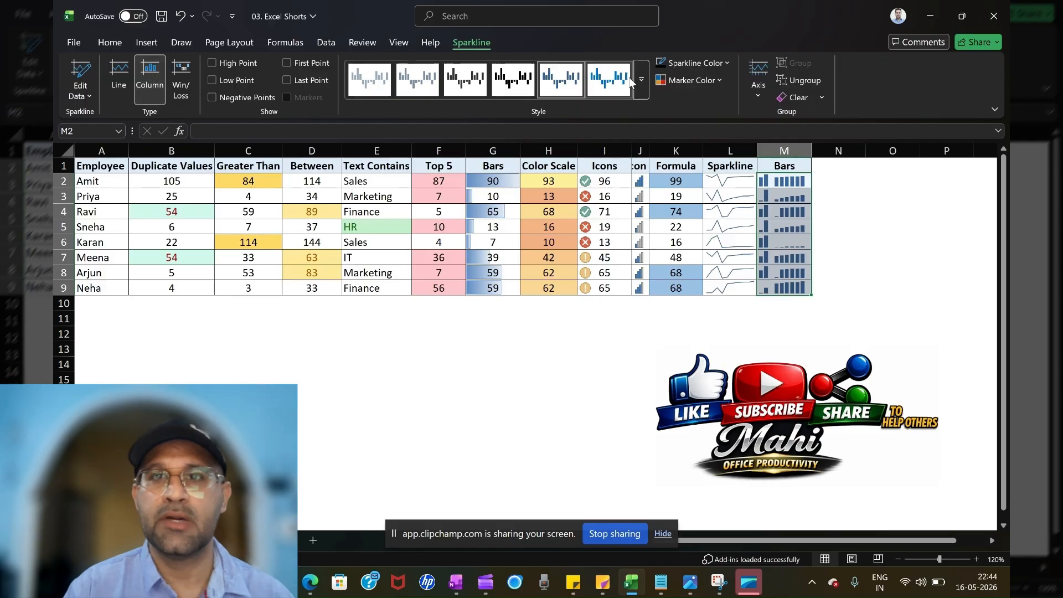
Set the negative point marker color of the column sparklines in M2:M9 to an orange theme shade.
click(718, 81)
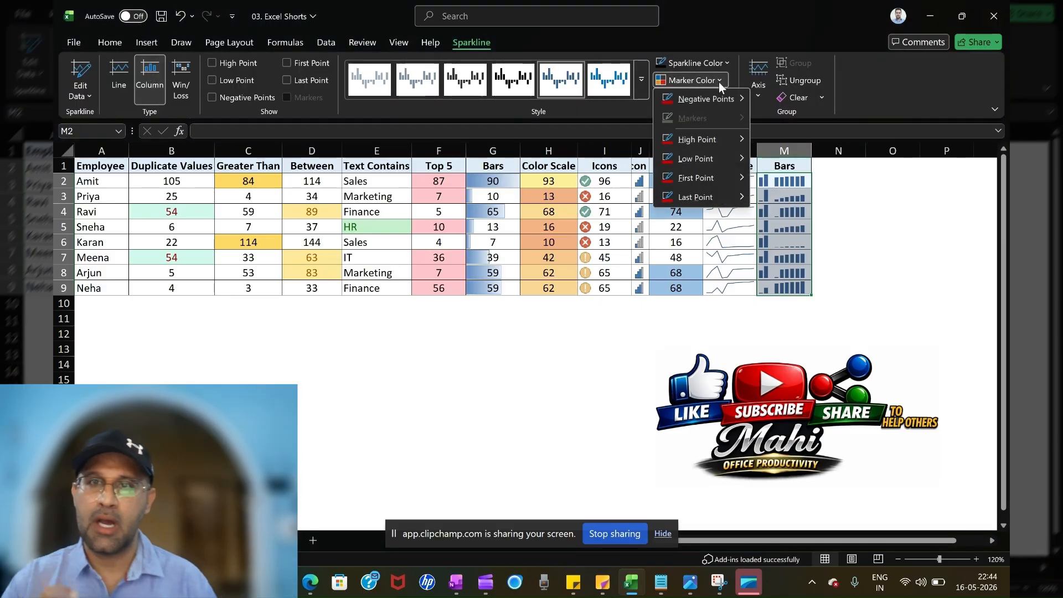
mouse_move(715, 94)
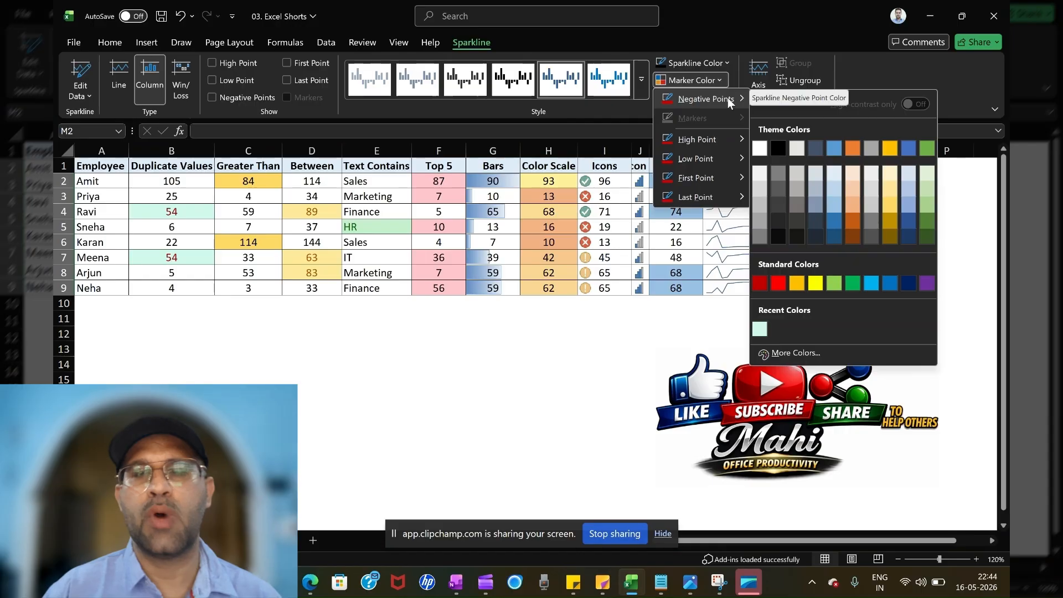
click(852, 220)
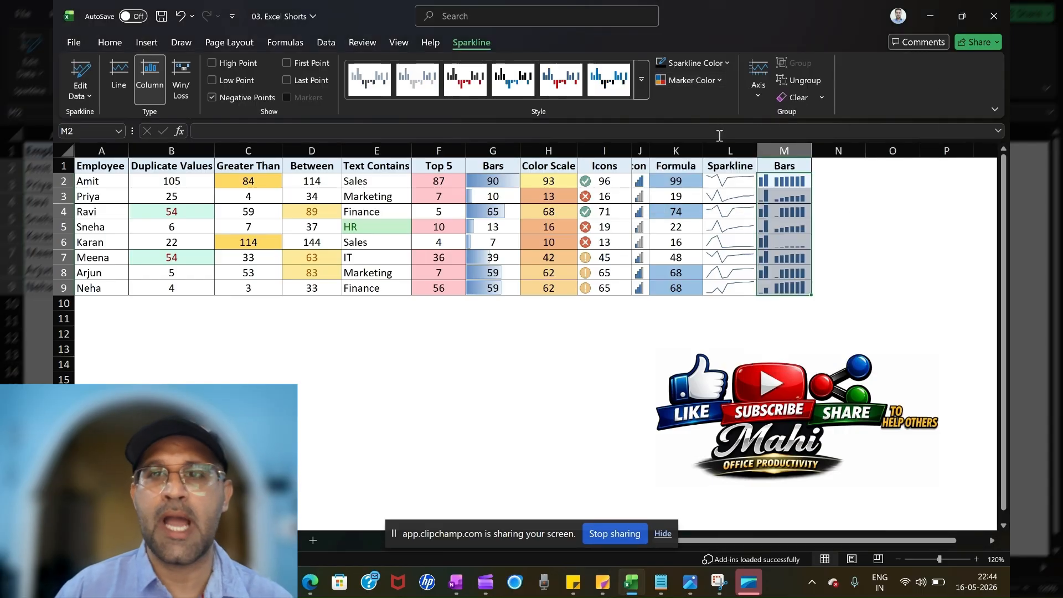
Highlight the high points of the column sparklines in M2:M9 with a green theme marker color.
click(710, 83)
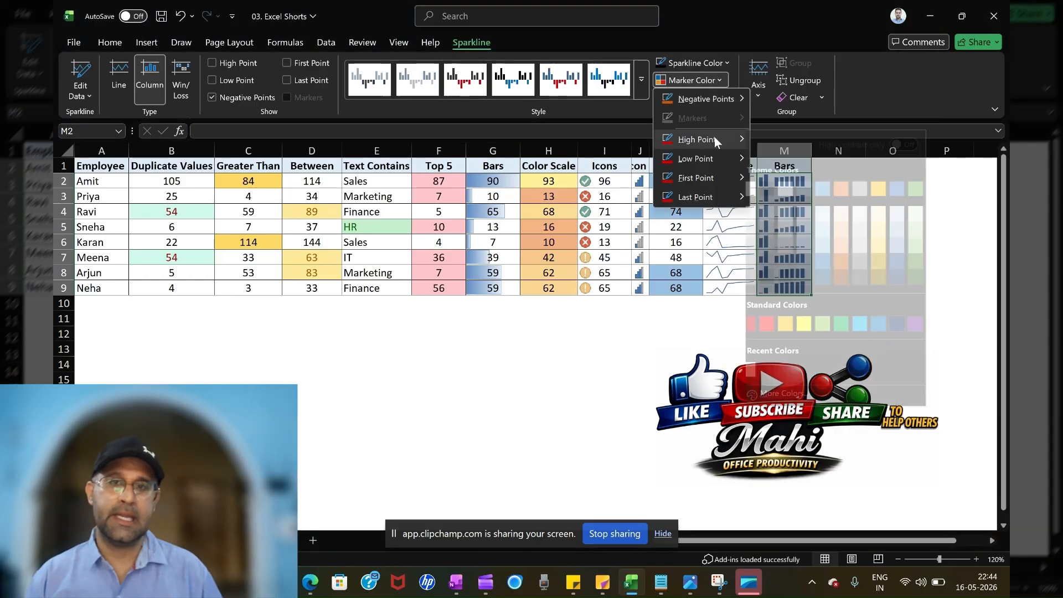
mouse_move(714, 138)
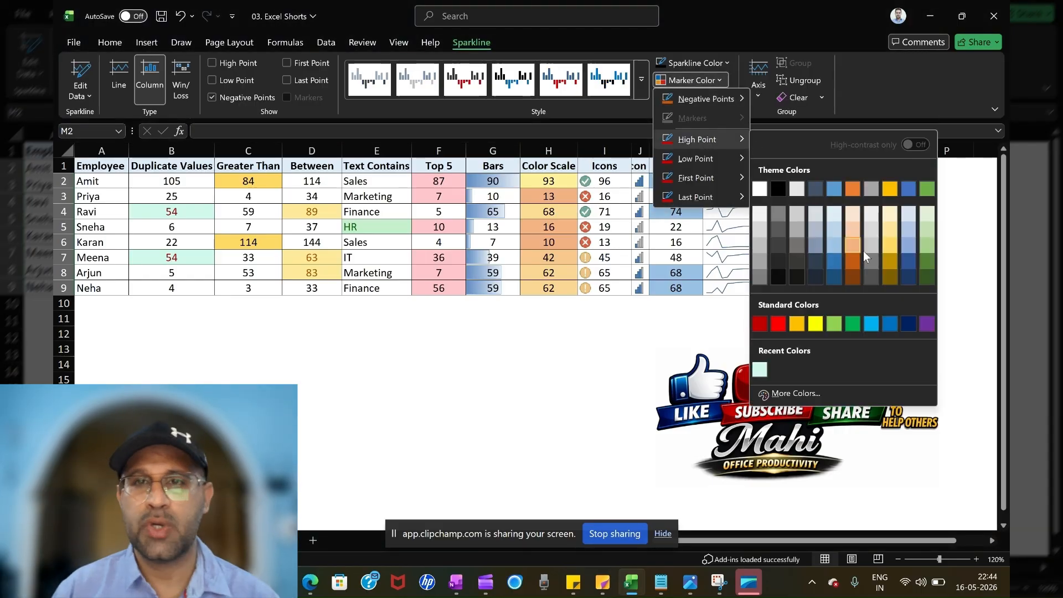
click(927, 256)
click(773, 212)
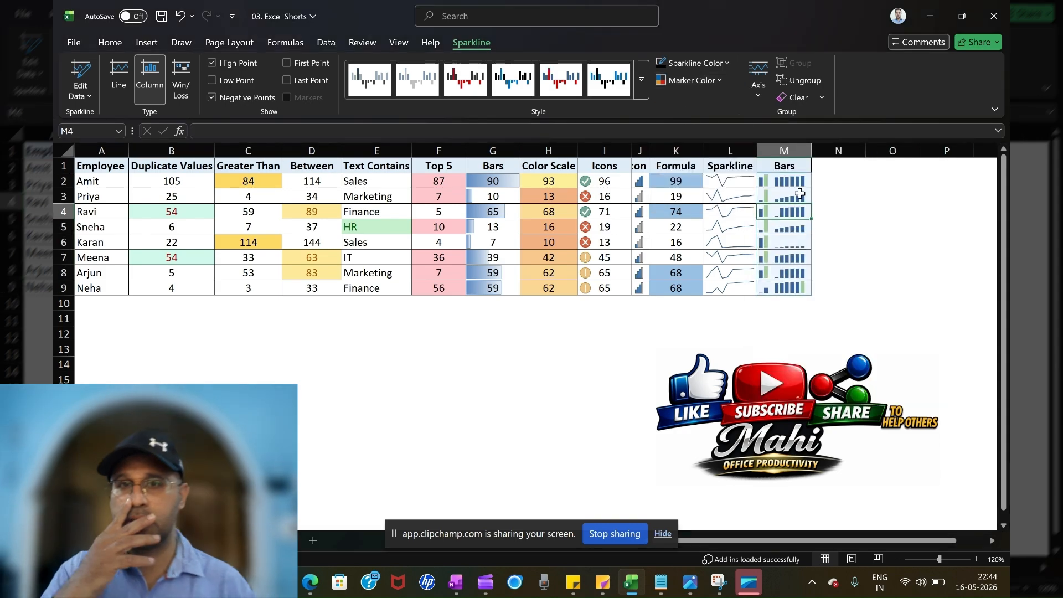
click(793, 183)
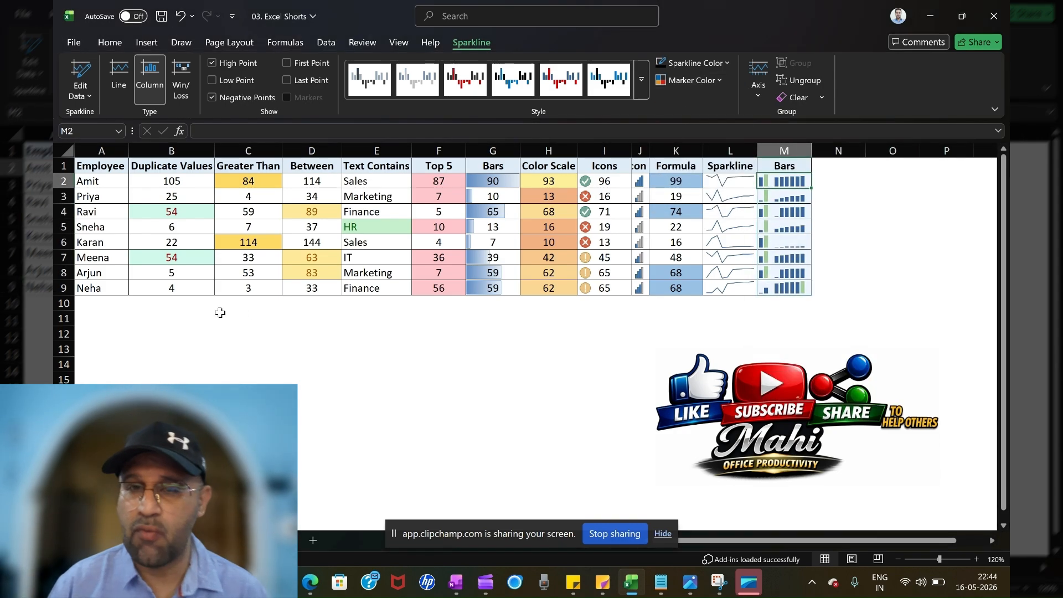